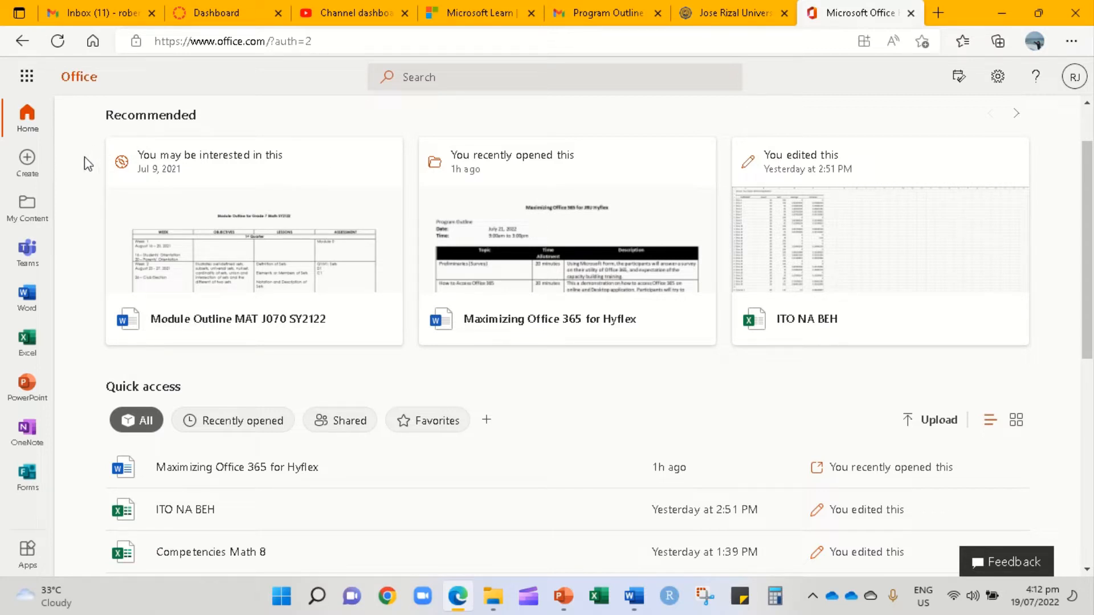
- Open the Office app launcher to show the list of available apps
{"action": "left_click", "coordinate": [26, 78]}
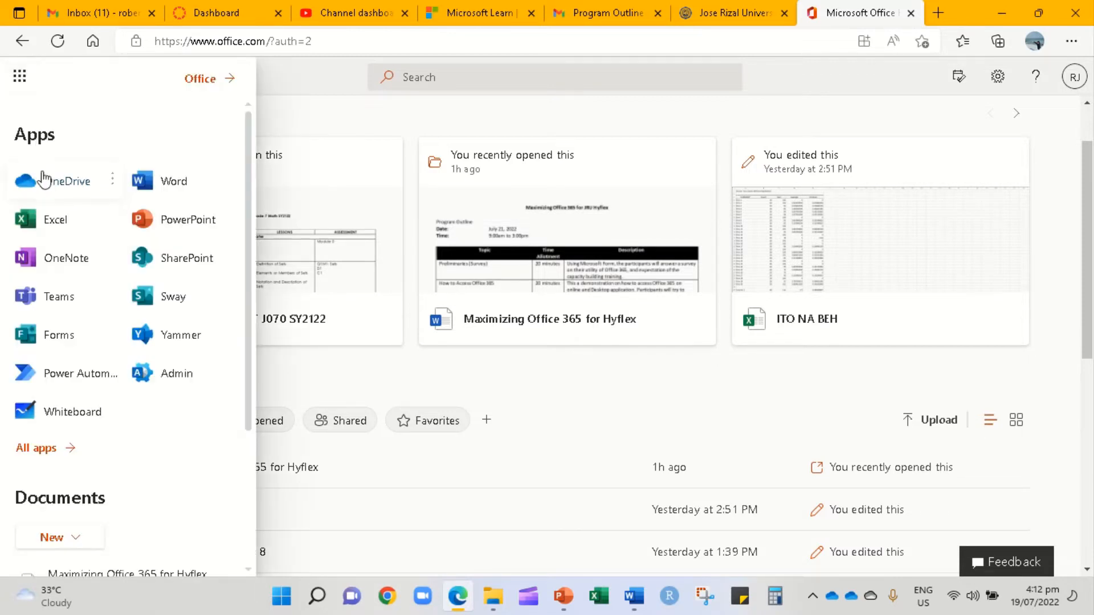
- Go to OneDrive, browse My files and check which account is signed in
{"action": "left_click", "coordinate": [45, 178]}
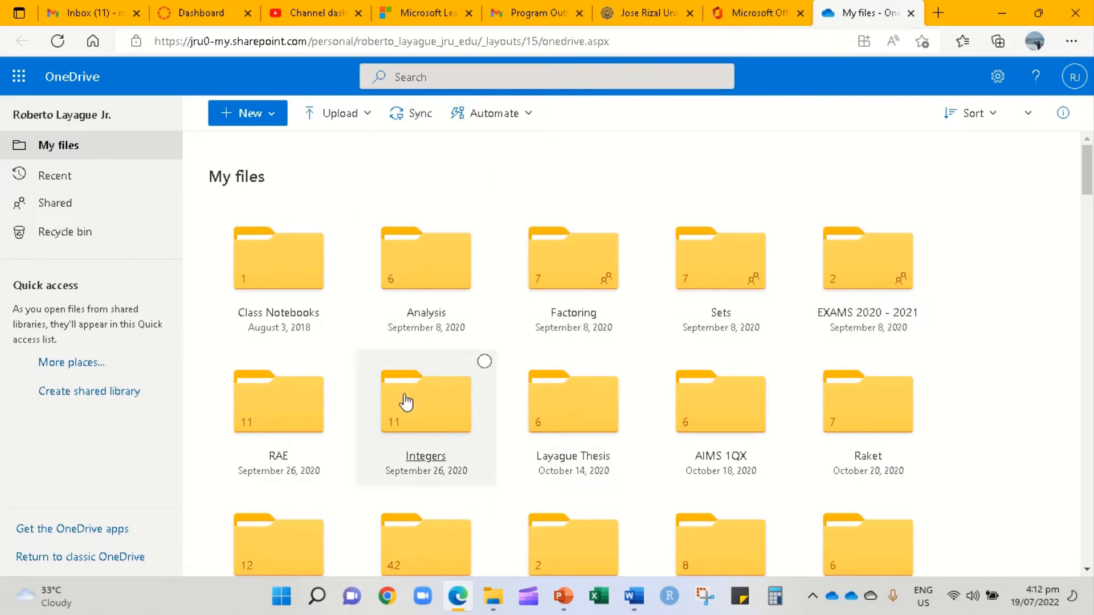
{"action": "scroll", "coordinate": [501, 323], "scroll_direction": "down", "scroll_amount": 1}
{"action": "scroll", "coordinate": [502, 323], "scroll_direction": "down", "scroll_amount": 3}
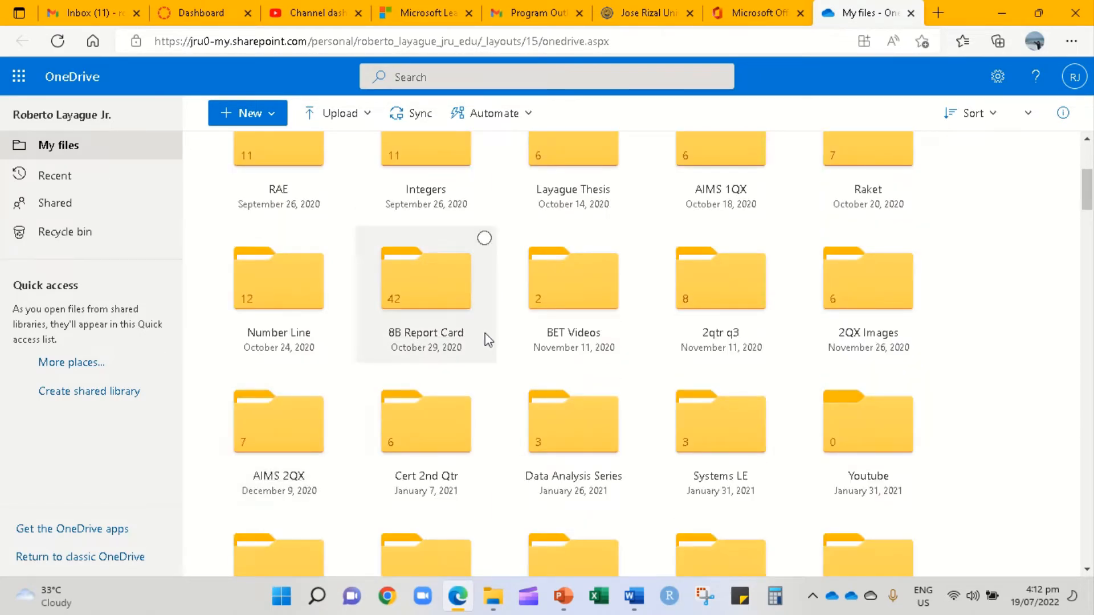
{"action": "scroll", "coordinate": [488, 340], "scroll_direction": "down", "scroll_amount": 4}
{"action": "scroll", "coordinate": [488, 341], "scroll_direction": "down", "scroll_amount": 15}
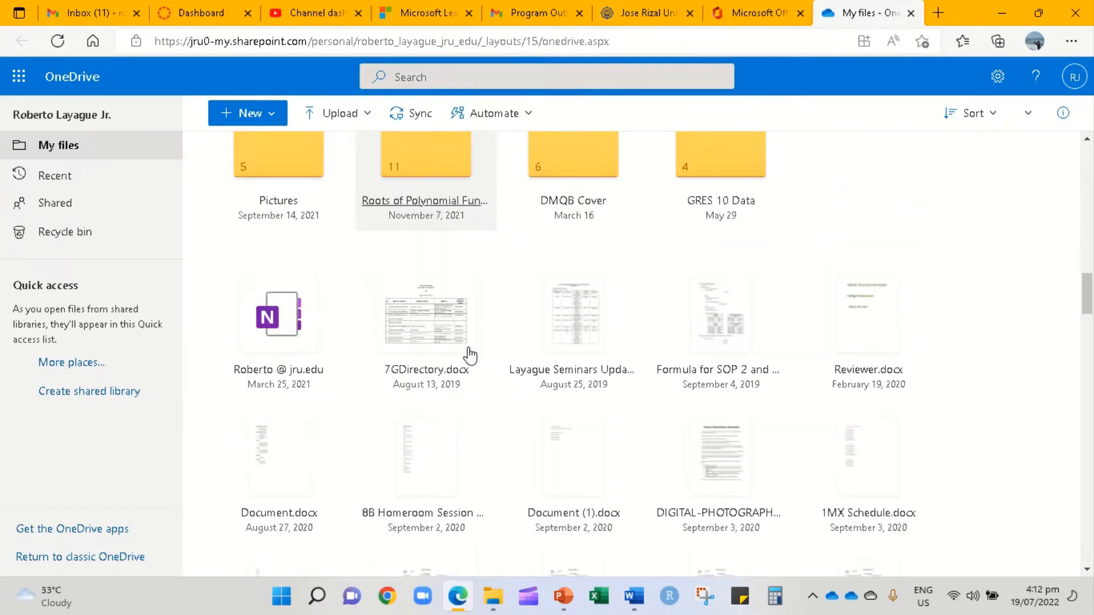
{"action": "scroll", "coordinate": [625, 288], "scroll_direction": "up", "scroll_amount": 10}
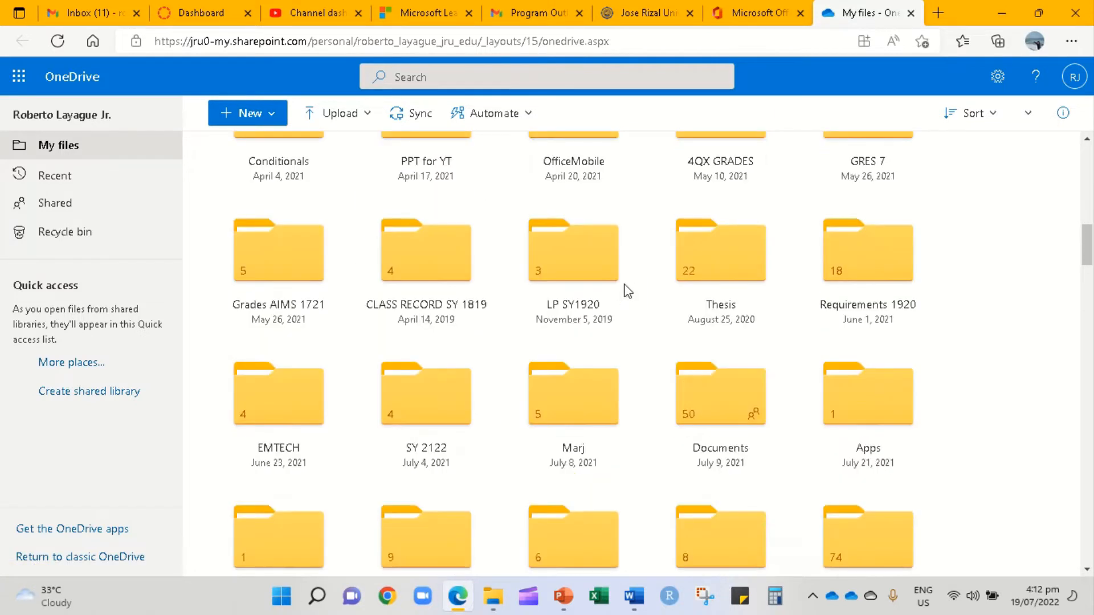
{"action": "scroll", "coordinate": [932, 169], "scroll_direction": "up", "scroll_amount": 6}
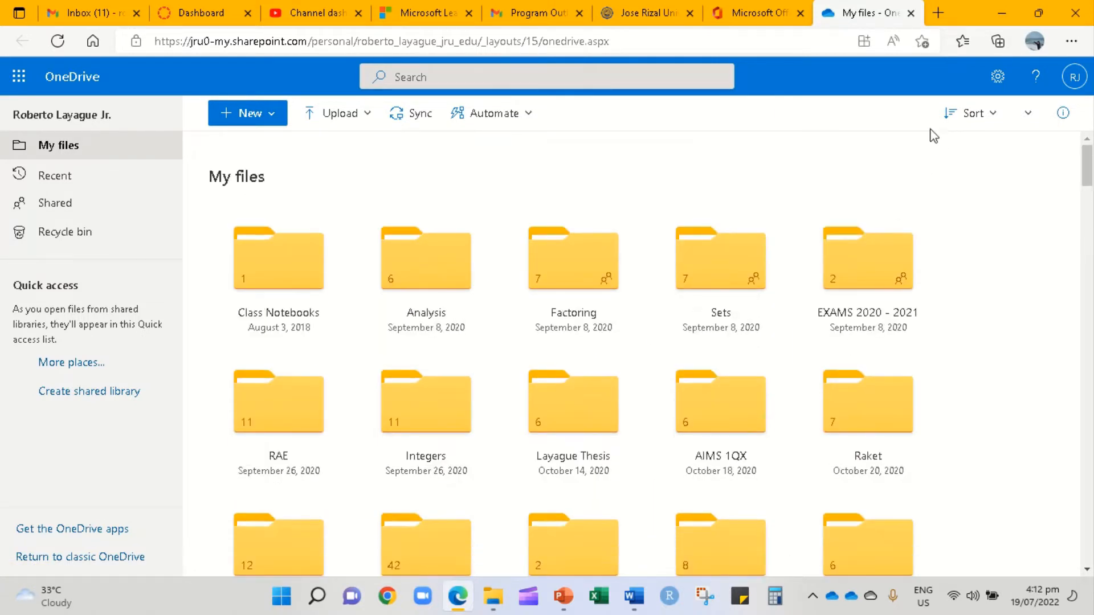
{"action": "left_click", "coordinate": [1077, 78]}
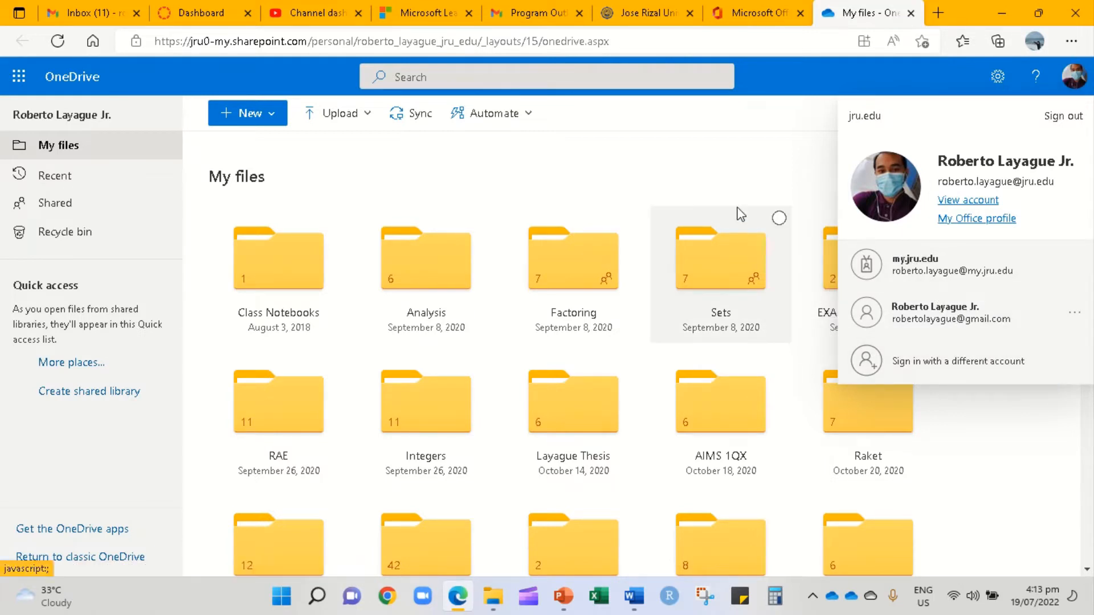
- Scroll to Simplifying RAE.docx in My files and open it in Word
{"action": "scroll", "coordinate": [750, 178], "scroll_direction": "down", "scroll_amount": 10}
{"action": "scroll", "coordinate": [756, 210], "scroll_direction": "down", "scroll_amount": 10}
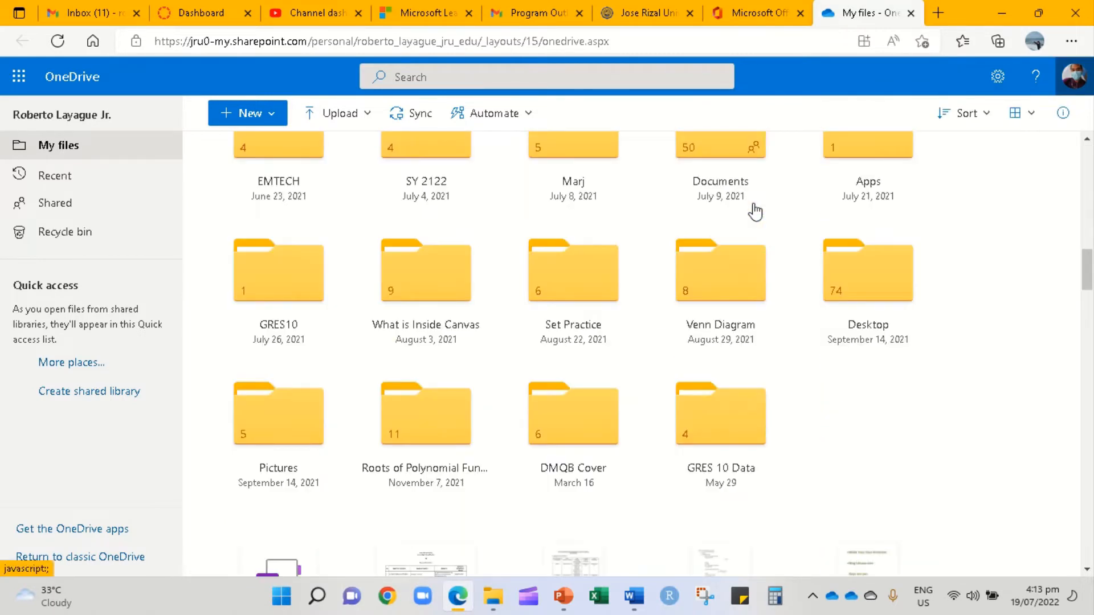
{"action": "scroll", "coordinate": [755, 211], "scroll_direction": "down", "scroll_amount": 7}
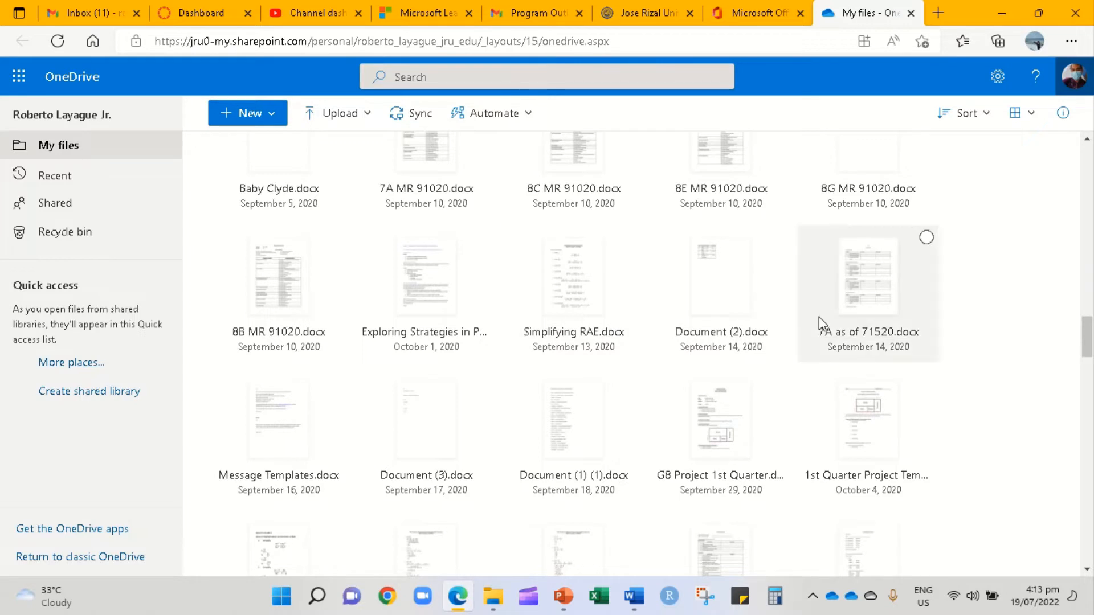
{"action": "left_click", "coordinate": [565, 285]}
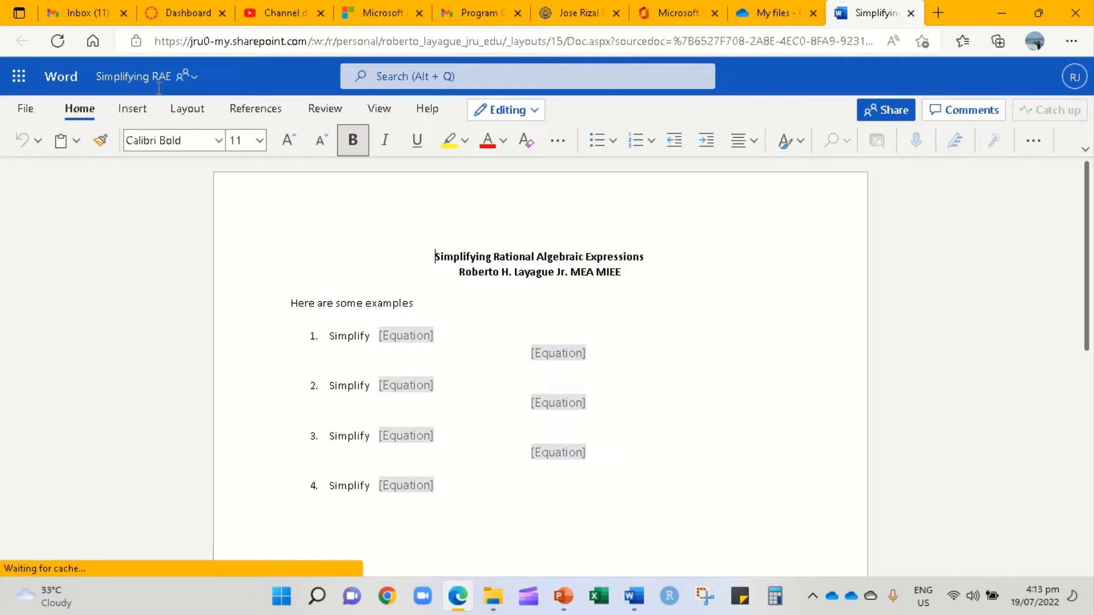
- Scroll through the four Simplify examples, then bring up the document's Share options
{"action": "scroll", "coordinate": [452, 293], "scroll_direction": "down", "scroll_amount": 8}
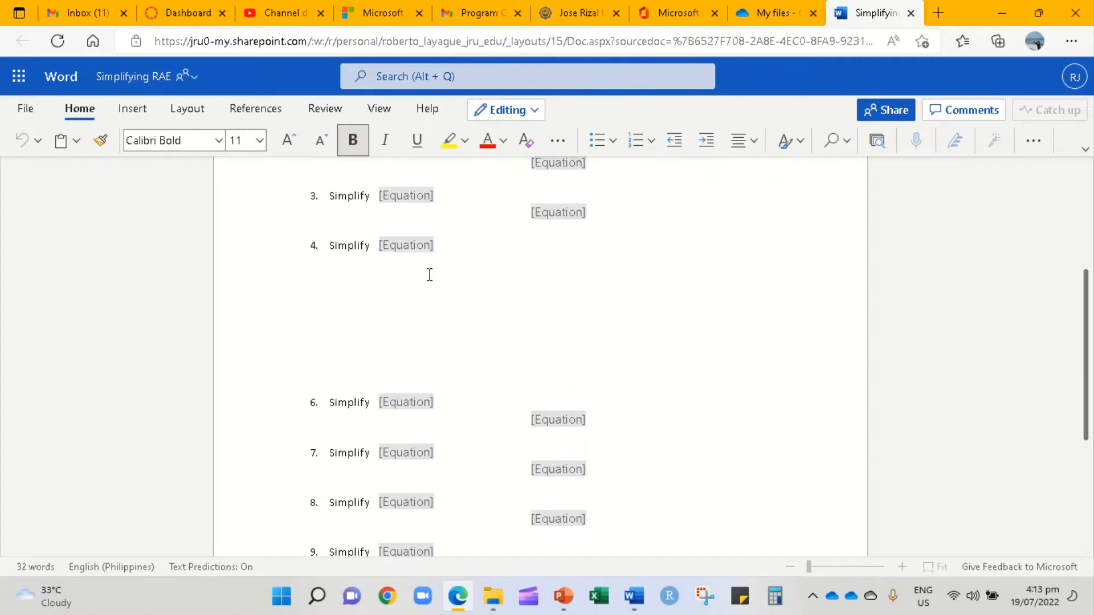
{"action": "scroll", "coordinate": [417, 259], "scroll_direction": "up", "scroll_amount": 8}
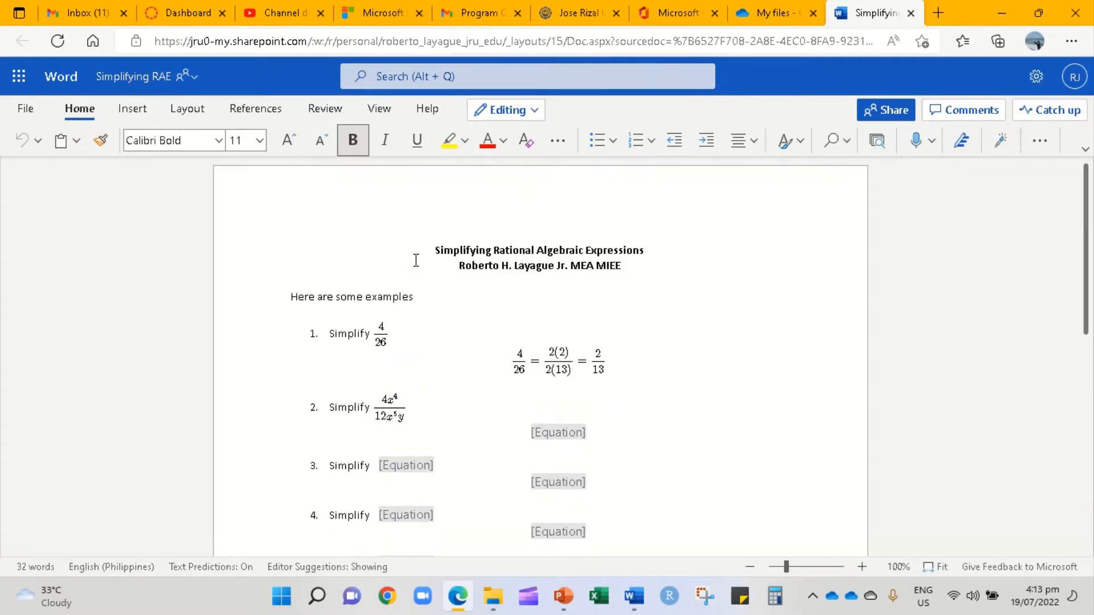
{"action": "scroll", "coordinate": [473, 305], "scroll_direction": "down", "scroll_amount": 4}
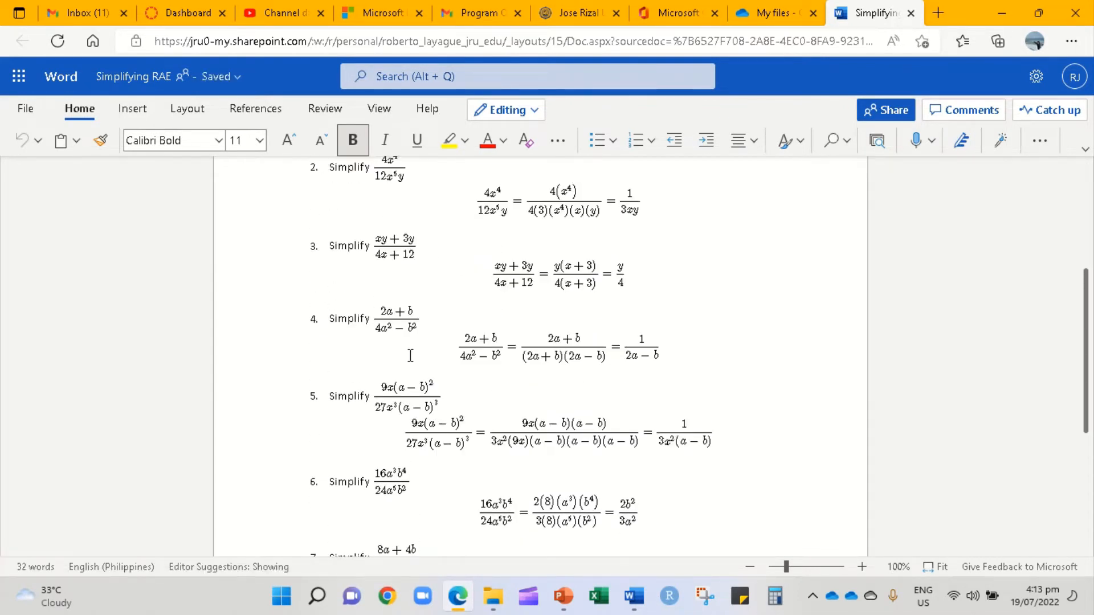
{"action": "scroll", "coordinate": [485, 337], "scroll_direction": "down", "scroll_amount": 5}
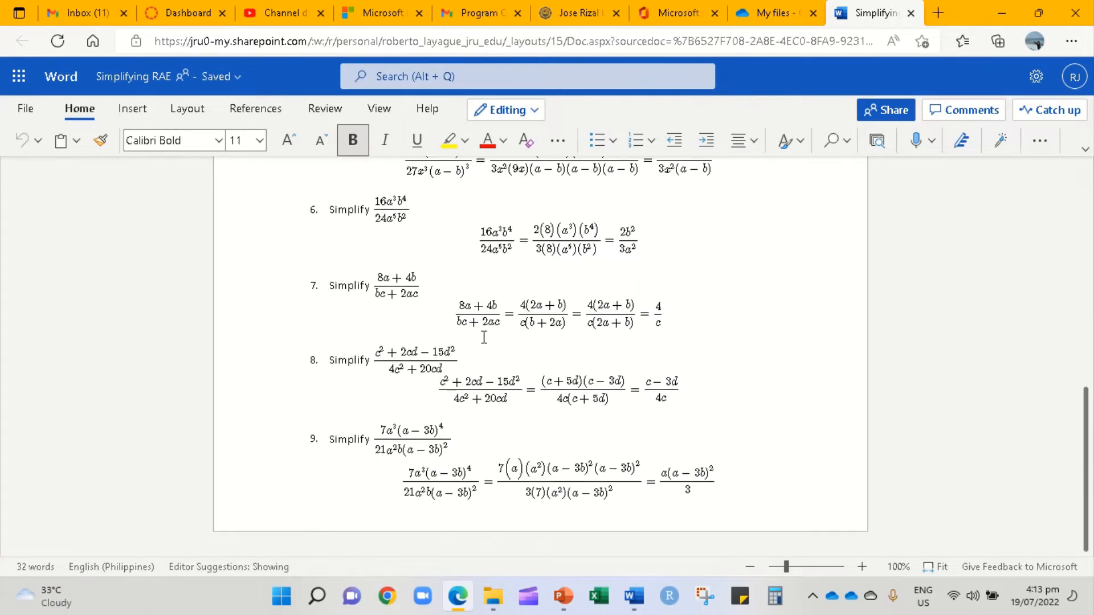
{"action": "scroll", "coordinate": [484, 337], "scroll_direction": "up", "scroll_amount": 10}
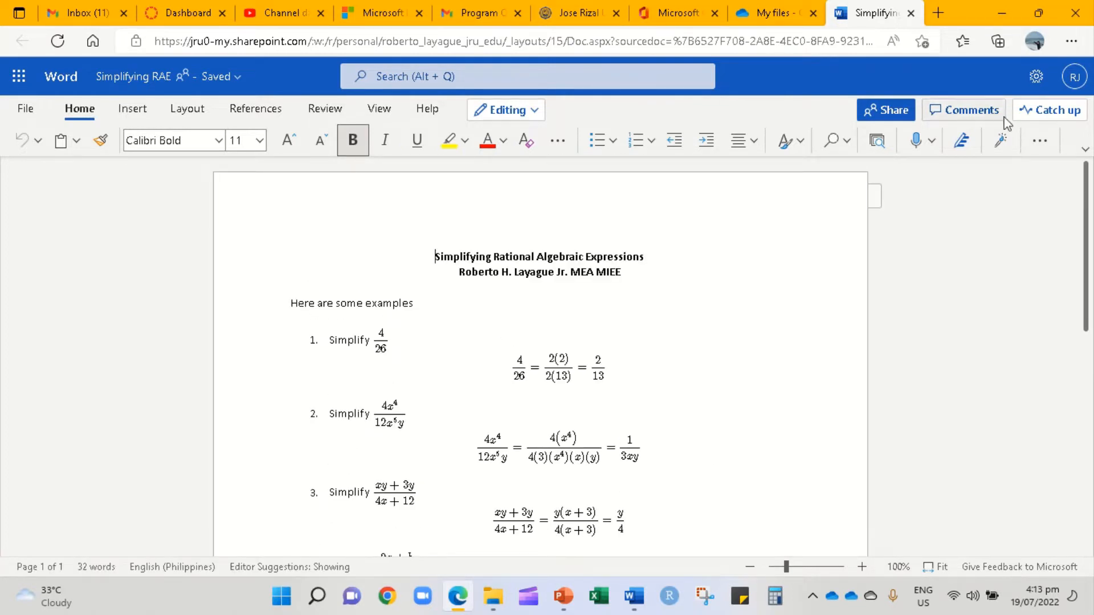
{"action": "left_click", "coordinate": [878, 113]}
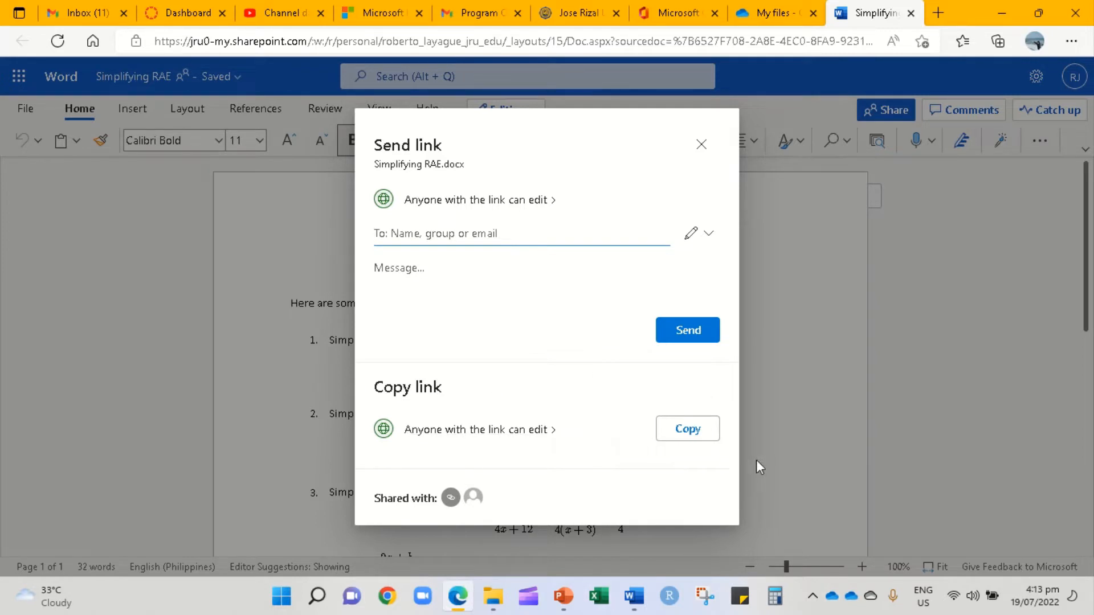
- Copy the anyone-can-edit link to Simplifying RAE.docx and return to the Canvas Dashboard
{"action": "left_click", "coordinate": [683, 432]}
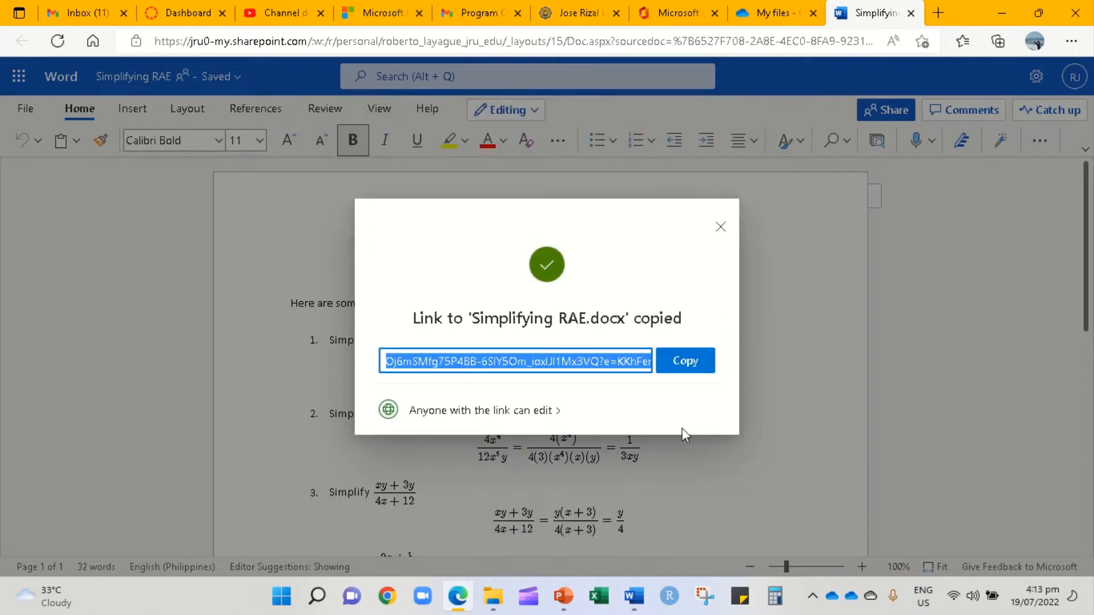
{"action": "left_click", "coordinate": [687, 371]}
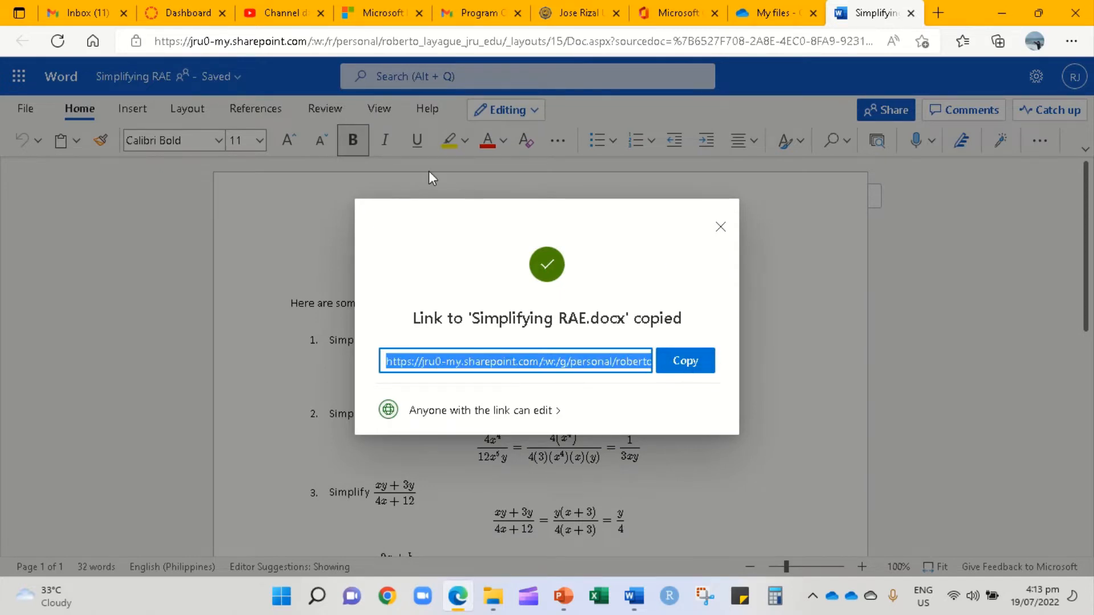
{"action": "left_click", "coordinate": [185, 17]}
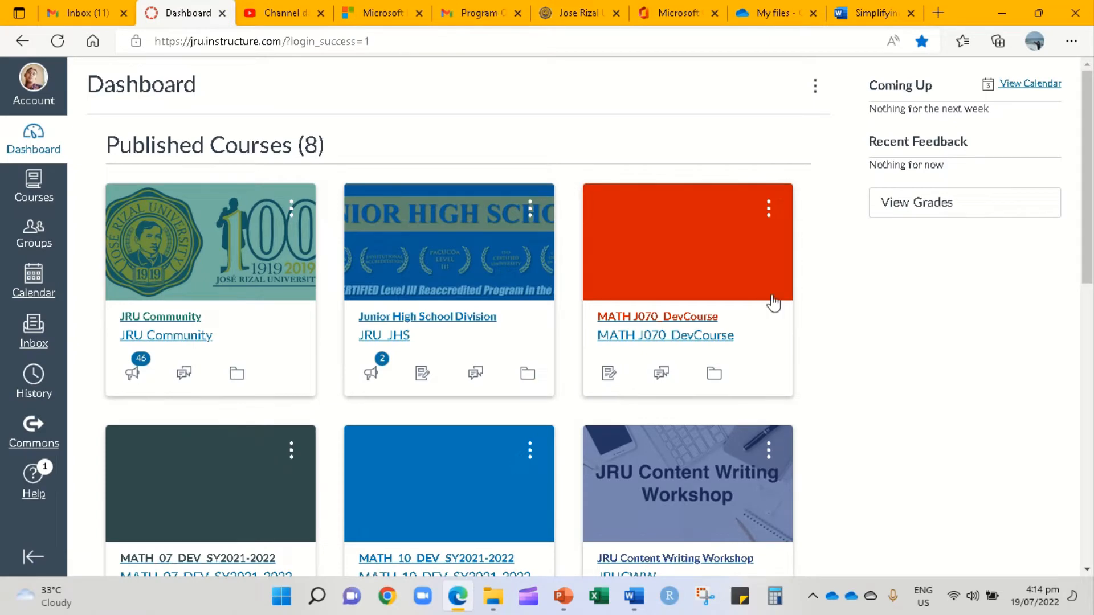
- Open MATH J070_DevCourse's Pages list and start a new page
{"action": "left_click", "coordinate": [682, 333]}
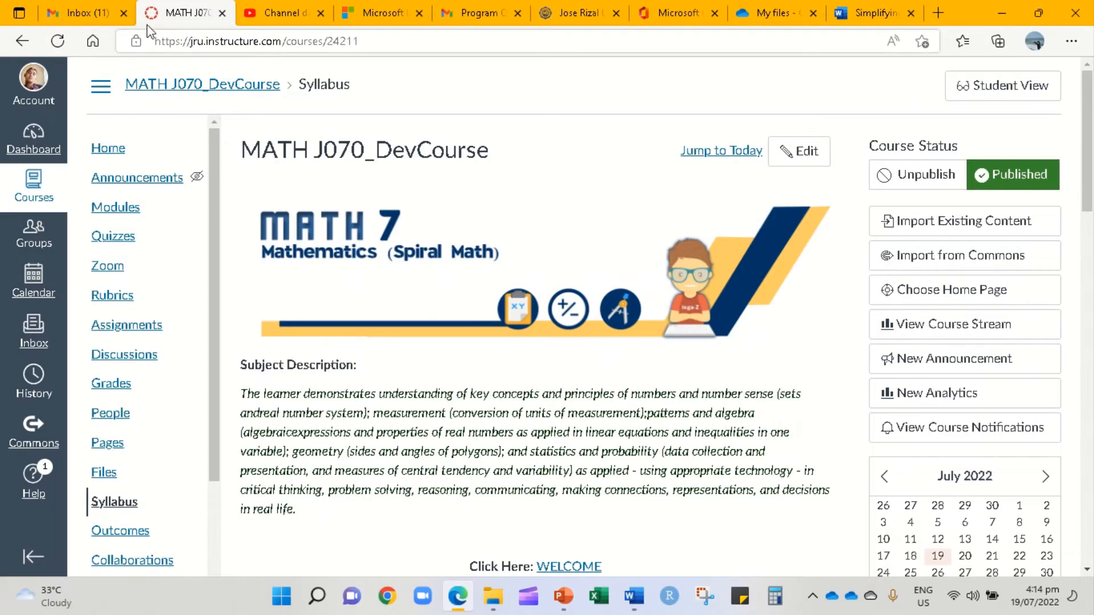
{"action": "left_click", "coordinate": [105, 443]}
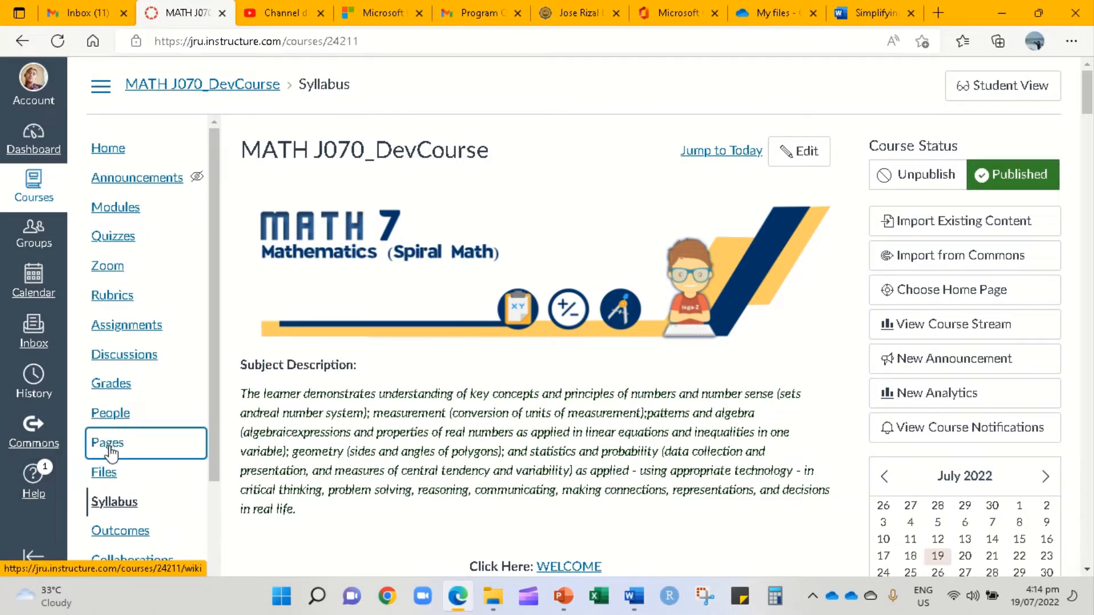
{"action": "left_click", "coordinate": [109, 447]}
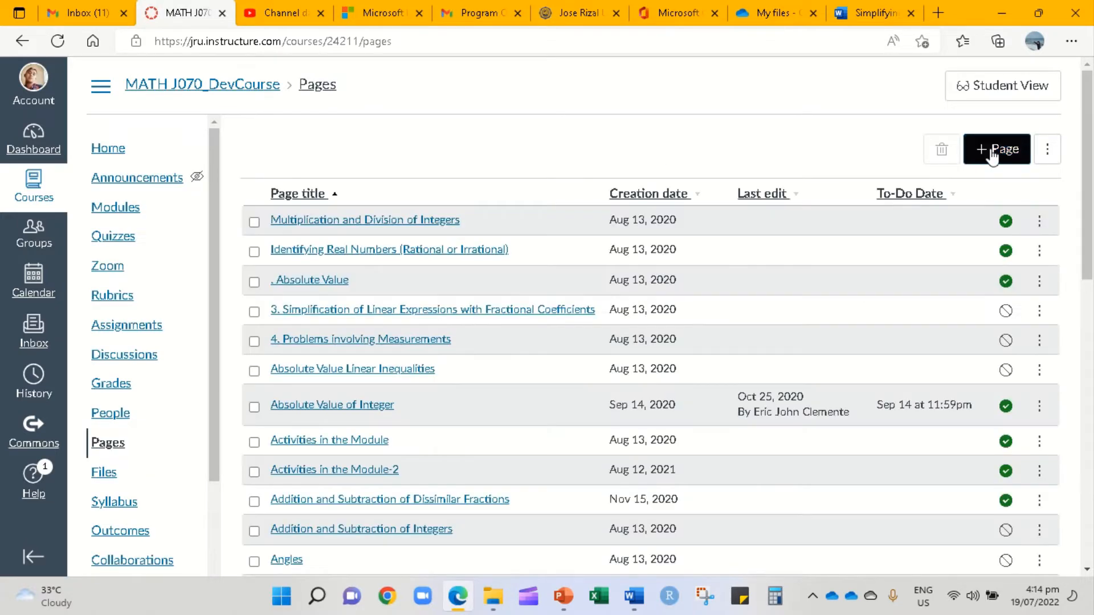
{"action": "left_click", "coordinate": [992, 153]}
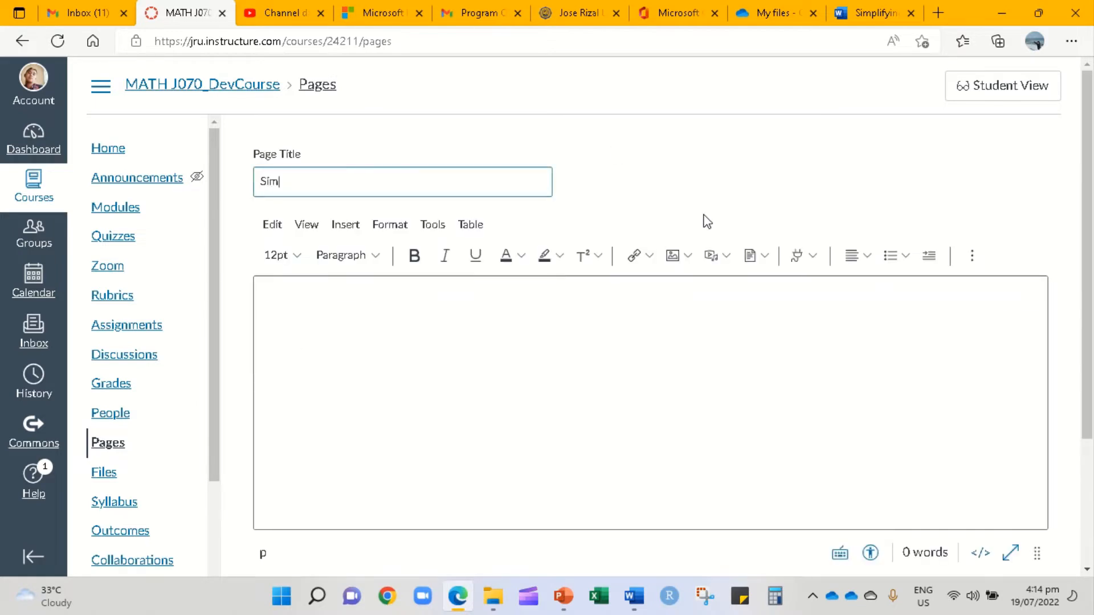
- Title the page 'Simplifying Rational Algebraic Expressions' with body text 'Click the link for the Examples'
{"action": "type", "text": "Simplifying Rational Algebraic Expressions"}
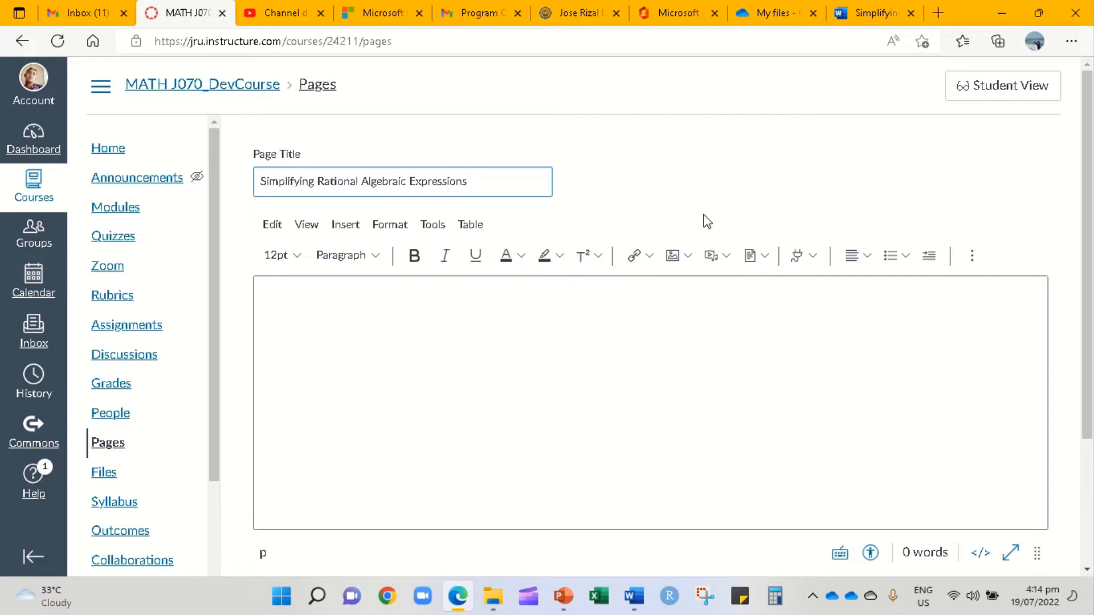
{"action": "left_click", "coordinate": [367, 297]}
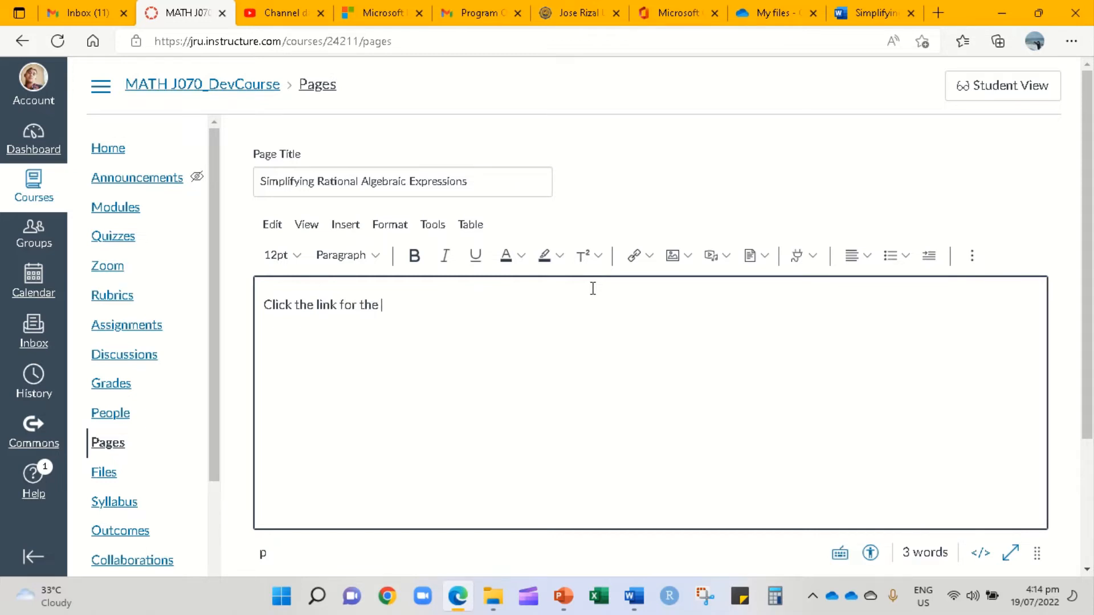
{"action": "type", "text": "xamples"}
- Insert an external link 'Examples of Simplifying RAE' using the pasted shared-document URL
{"action": "left_click", "coordinate": [648, 257]}
{"action": "left_click", "coordinate": [674, 288]}
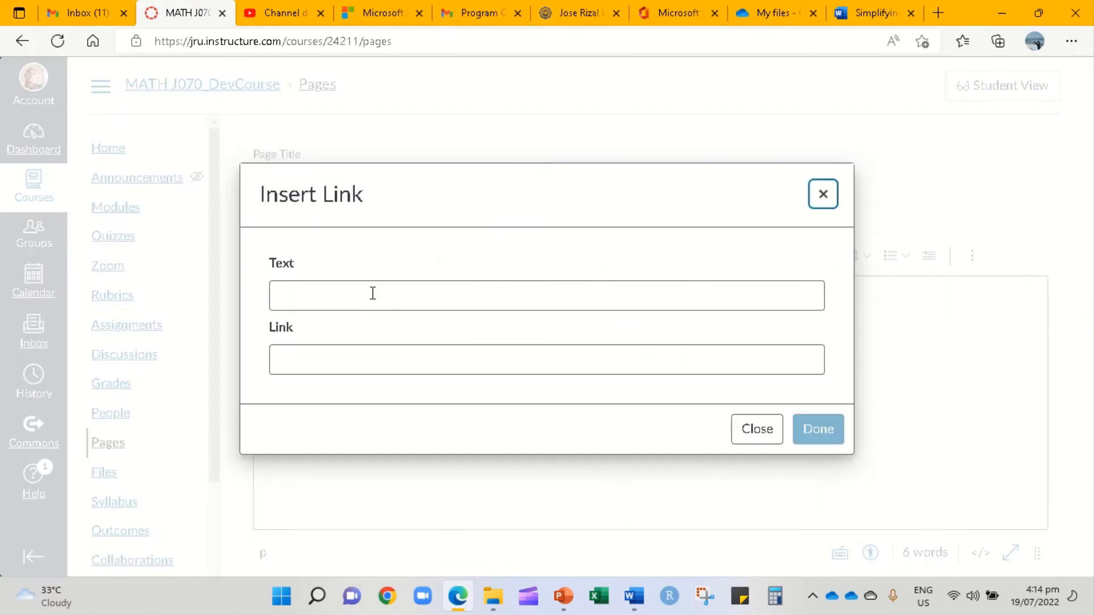
{"action": "left_click", "coordinate": [373, 293]}
{"action": "type", "text": "Examples of S"}
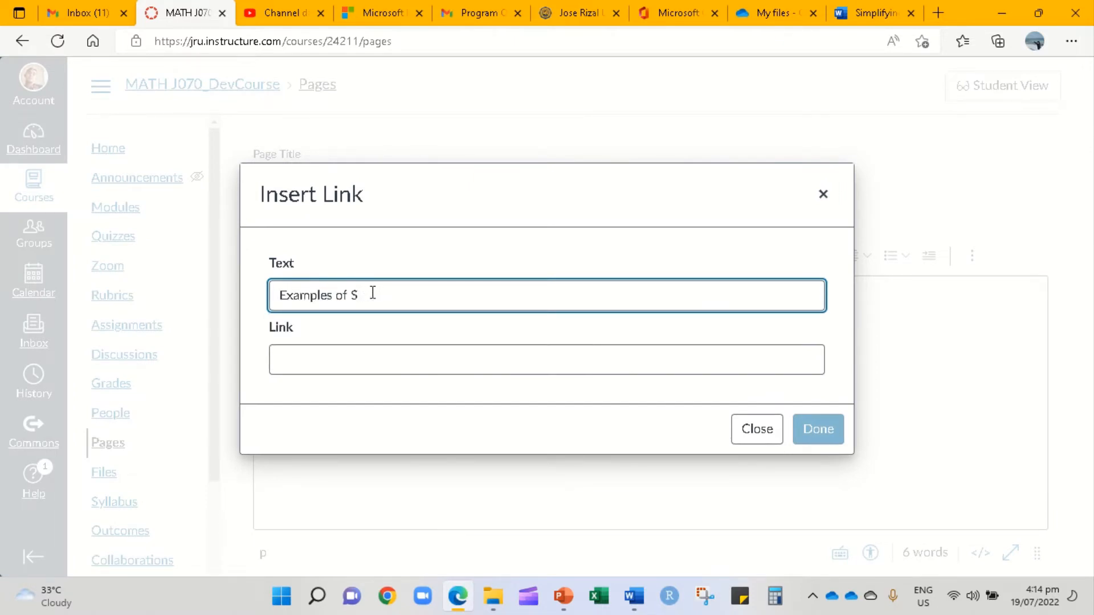
{"action": "type", "text": "implifying RAE"}
{"action": "left_click", "coordinate": [330, 360]}
{"action": "key", "text": "ctrl+v"}
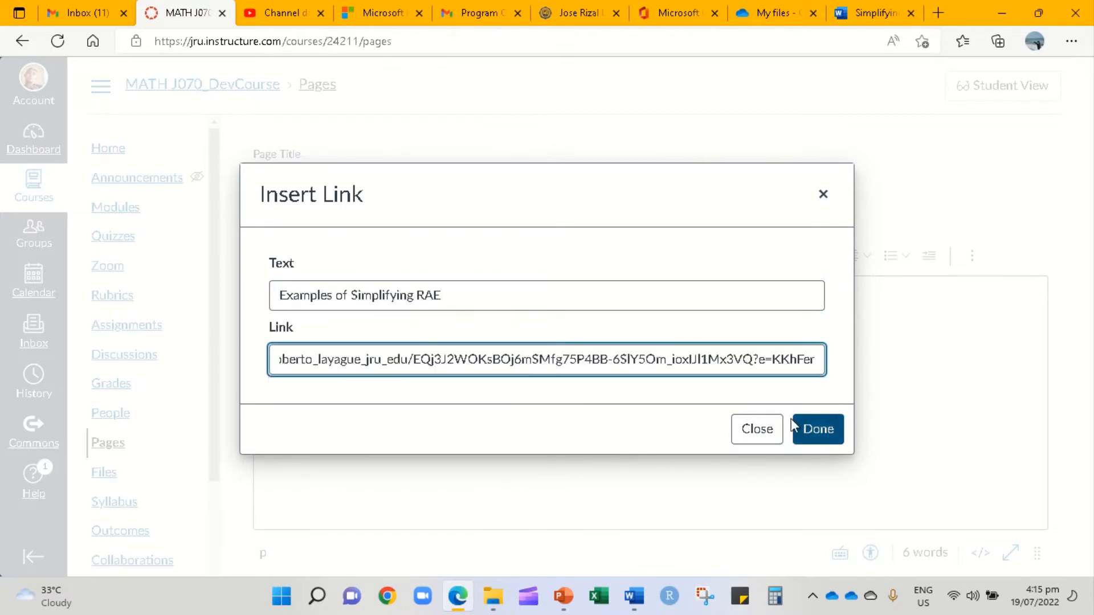
{"action": "left_click", "coordinate": [824, 445]}
{"action": "scroll", "coordinate": [1013, 520], "scroll_direction": "down", "scroll_amount": 3}
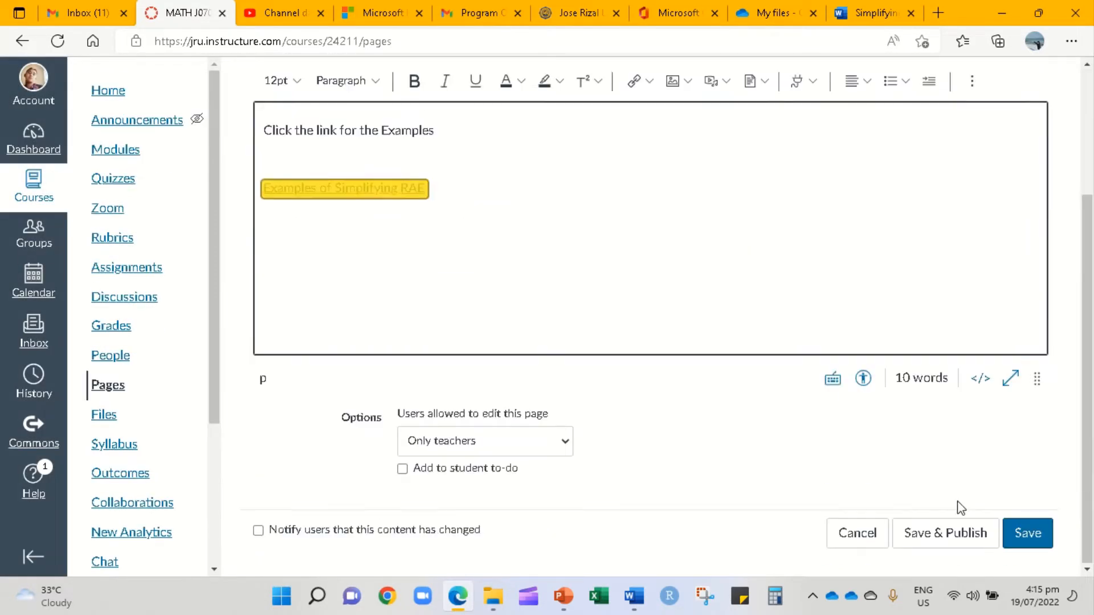
- Save and publish the page, then confirm its examples link opens the Word document
{"action": "left_click", "coordinate": [954, 542]}
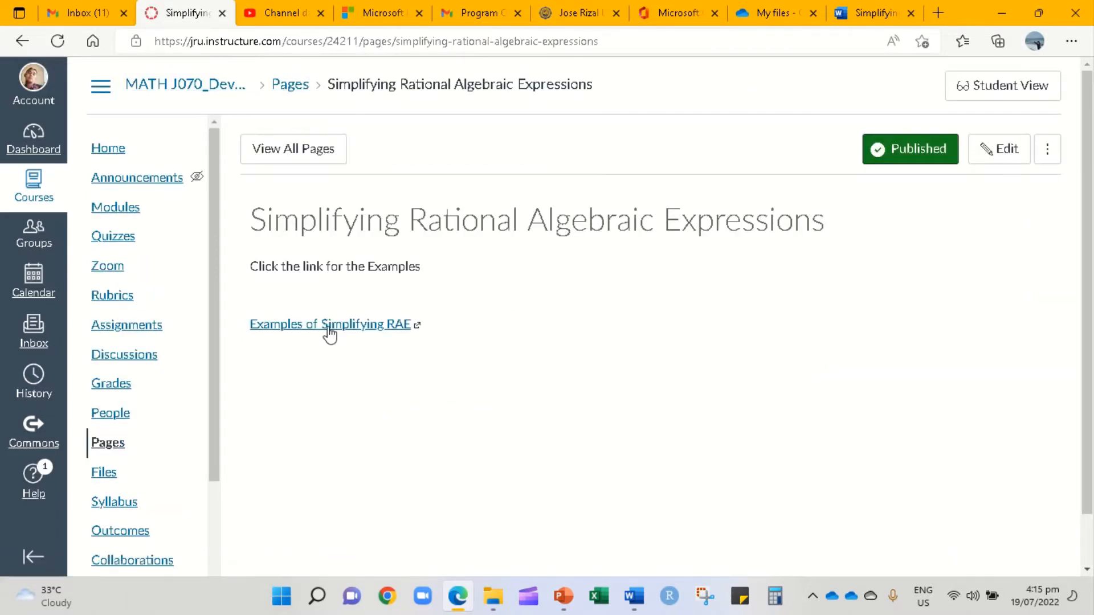
{"action": "left_click", "coordinate": [331, 326]}
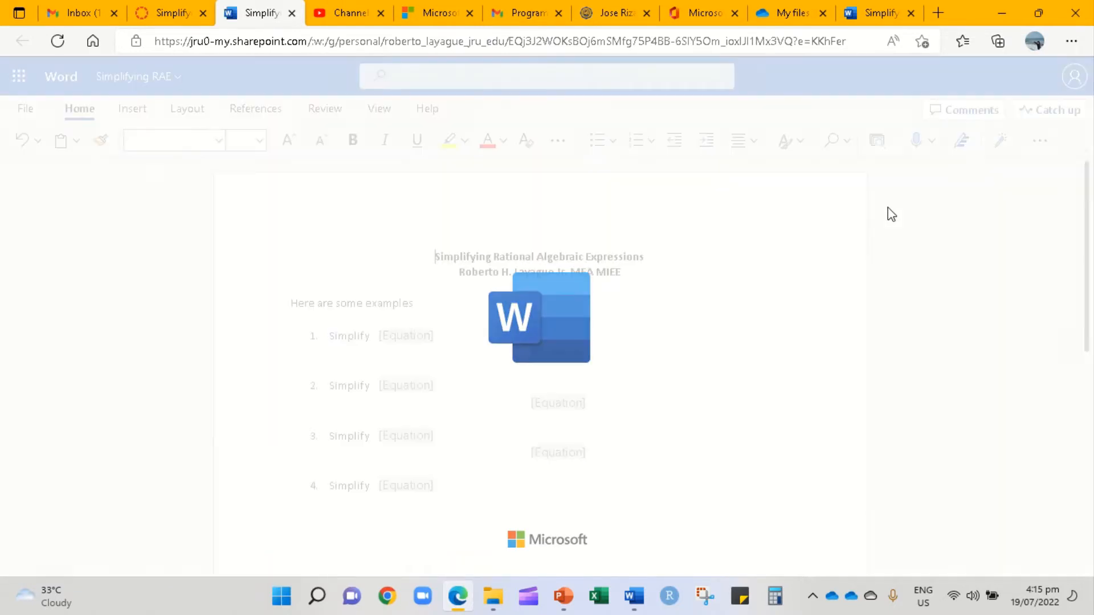
{"action": "scroll", "coordinate": [691, 299], "scroll_direction": "down", "scroll_amount": 5}
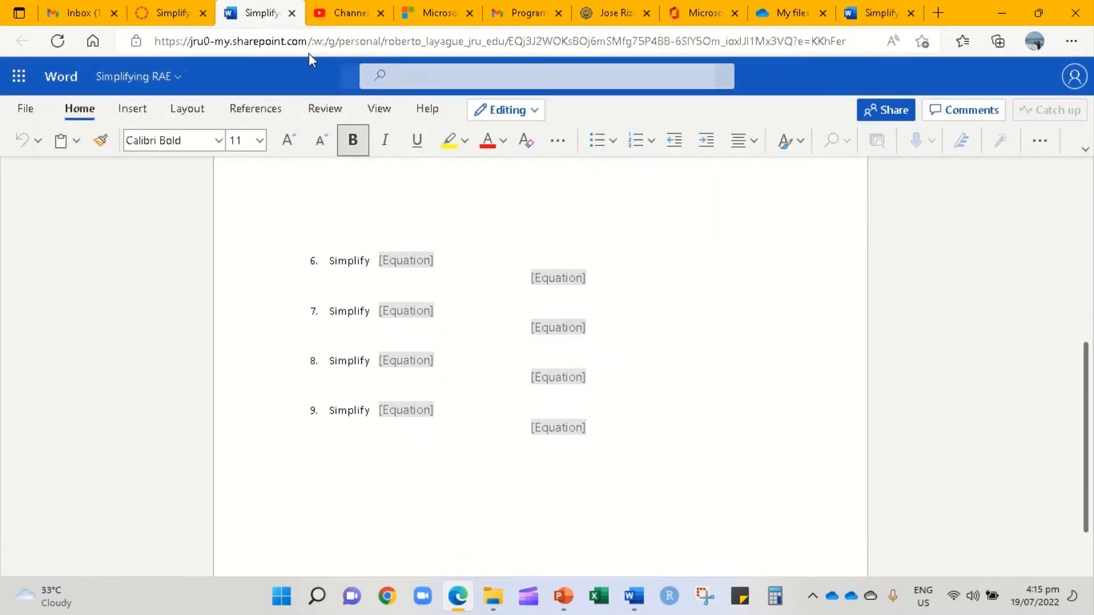
{"action": "left_click", "coordinate": [292, 13]}
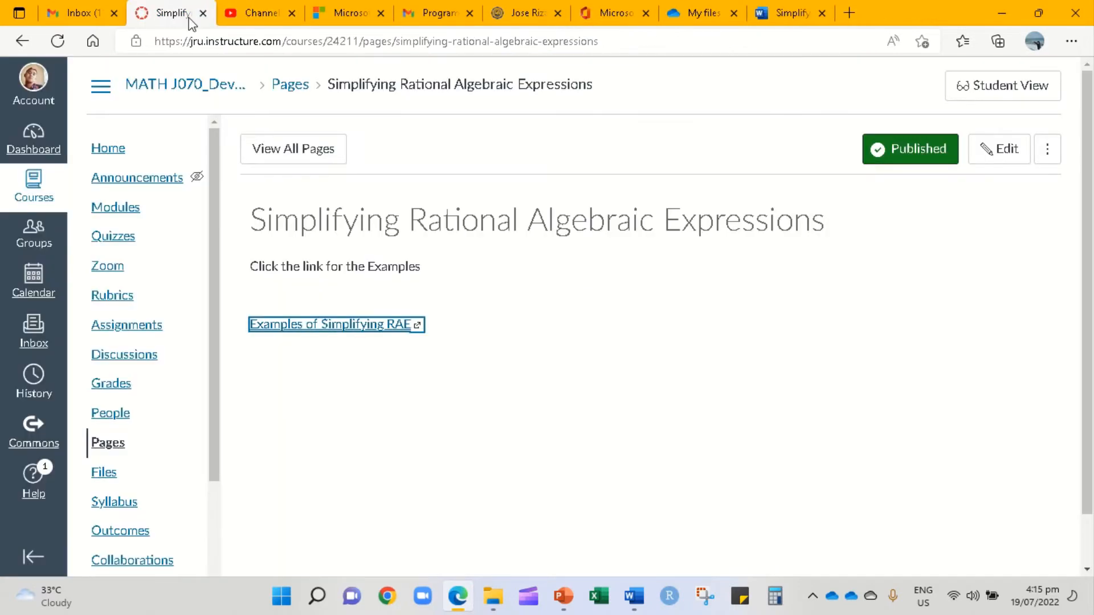
- Go to the course home page and then its Modules list
{"action": "scroll", "coordinate": [177, 256], "scroll_direction": "down", "scroll_amount": 3}
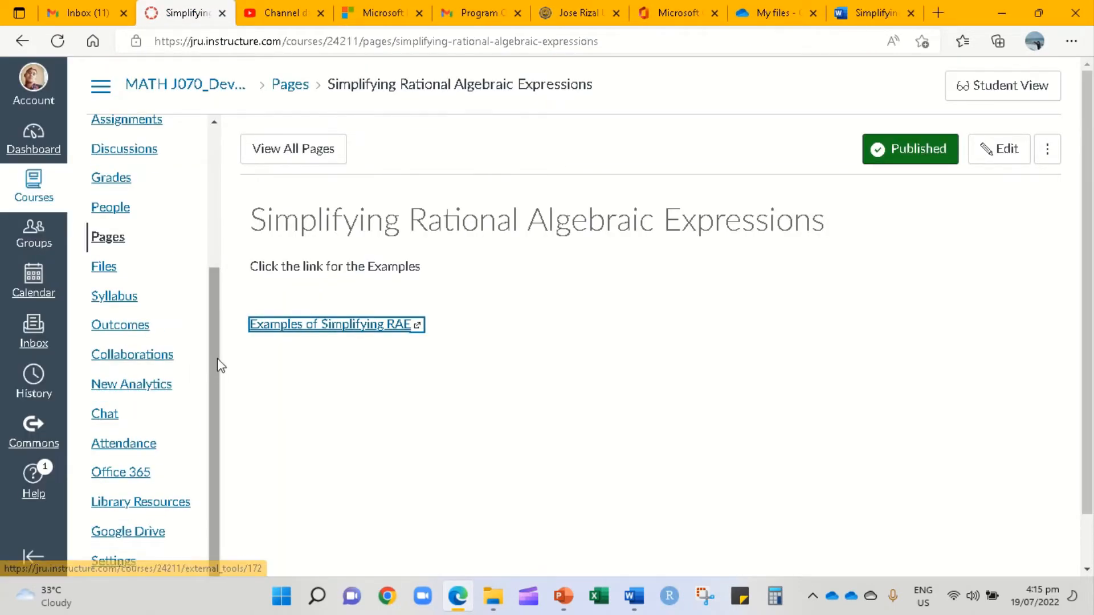
{"action": "left_click_drag", "start_coordinate": [217, 361], "coordinate": [227, 230]}
{"action": "scroll", "coordinate": [183, 398], "scroll_direction": "down", "scroll_amount": 3}
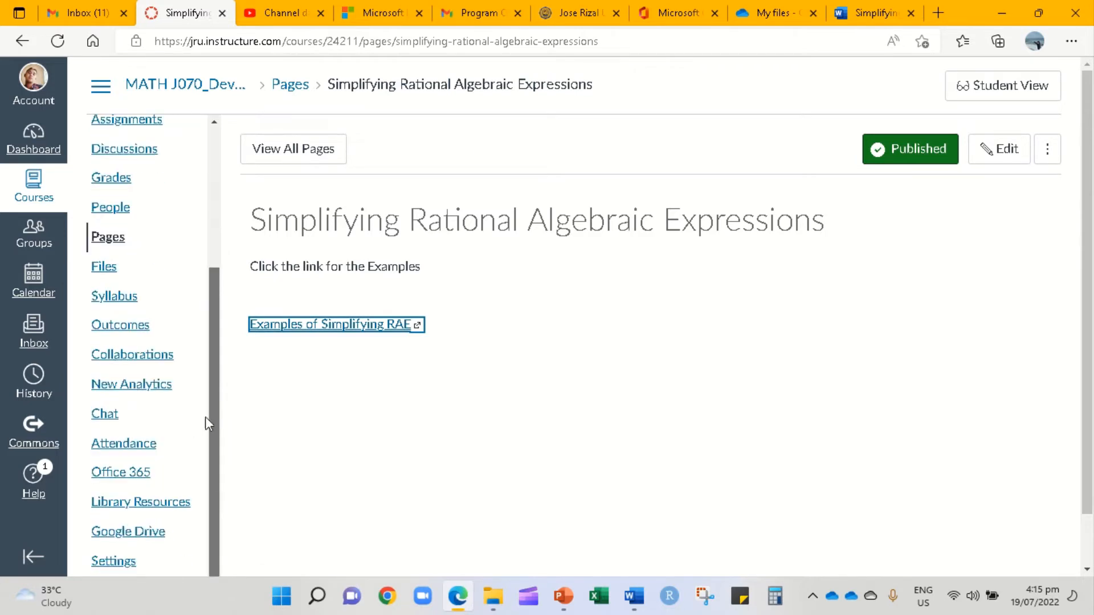
{"action": "left_click_drag", "start_coordinate": [226, 401], "coordinate": [236, 215]}
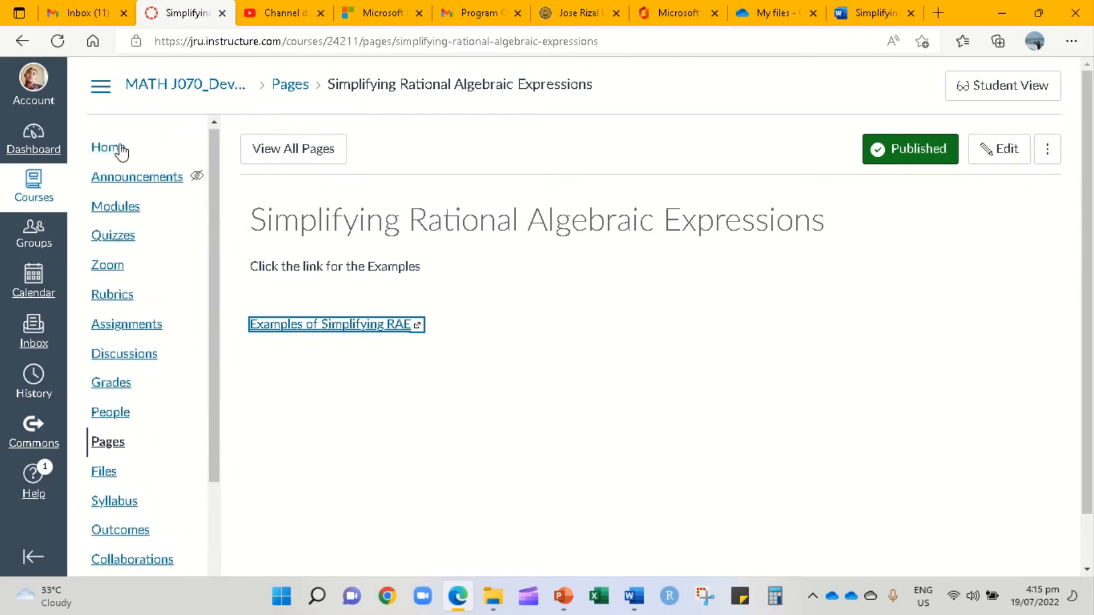
{"action": "left_click", "coordinate": [118, 150]}
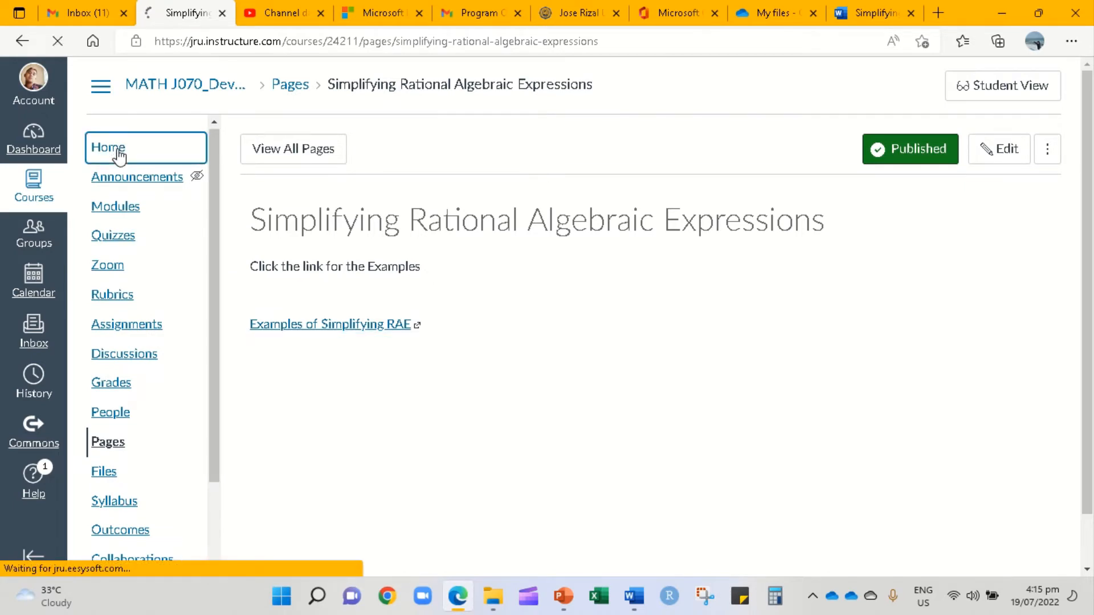
{"action": "left_click", "coordinate": [118, 208]}
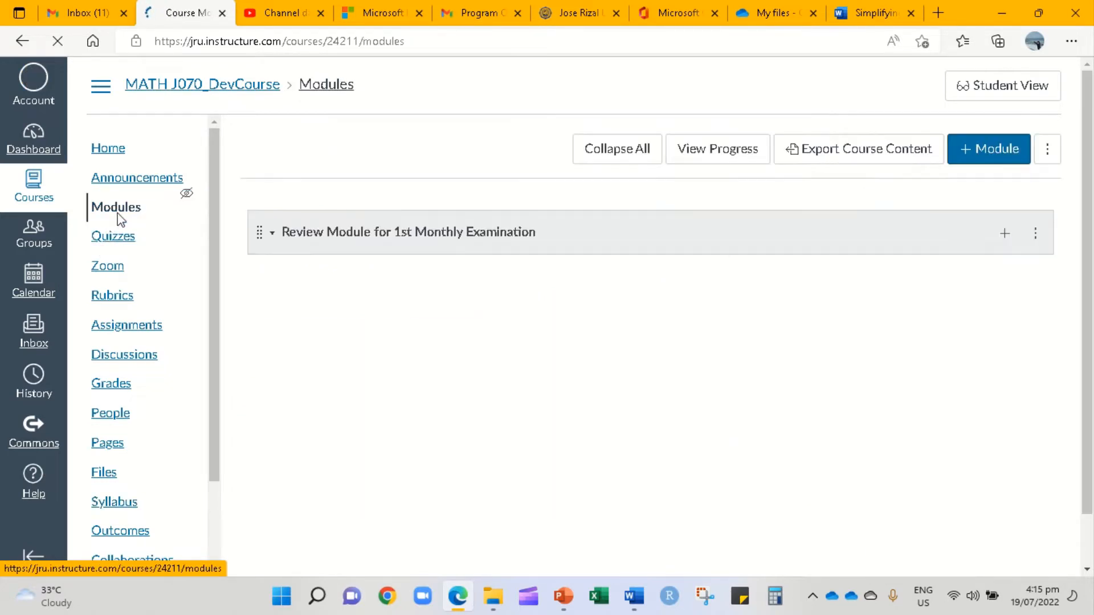
- Add a new module named 'Simplifying RAE' to the bottom of the Modules list
{"action": "left_click", "coordinate": [984, 148]}
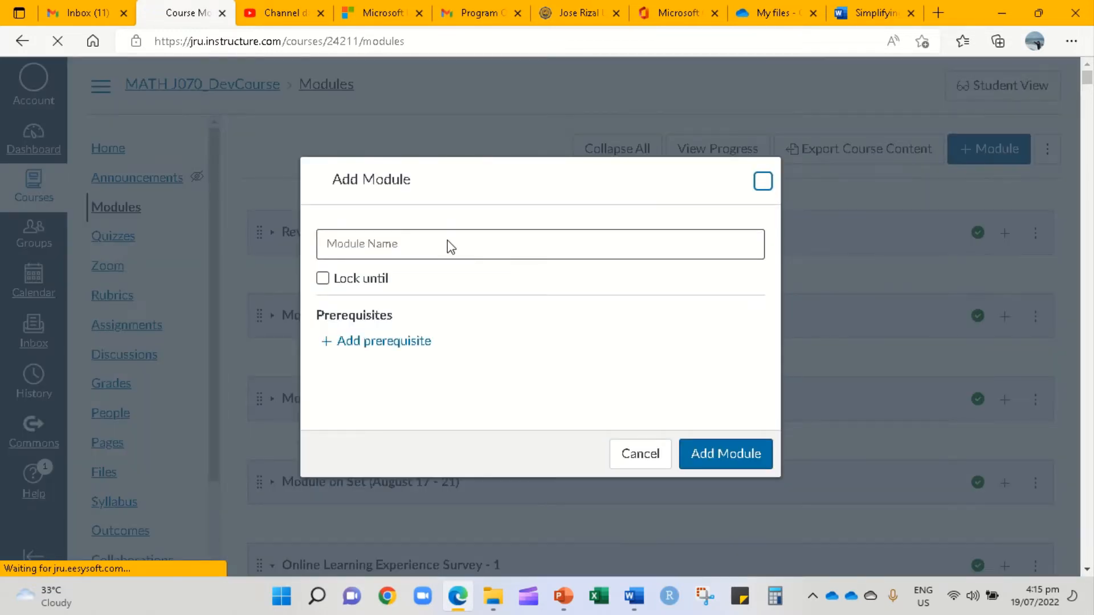
{"action": "scroll", "coordinate": [420, 230], "scroll_direction": "down", "scroll_amount": 8}
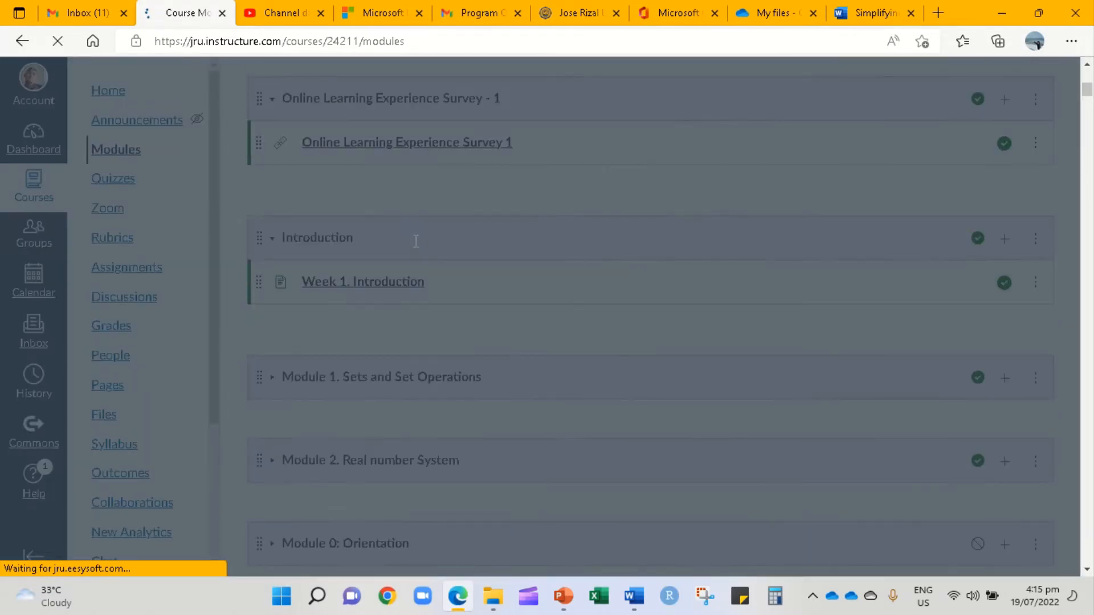
{"action": "scroll", "coordinate": [416, 241], "scroll_direction": "up", "scroll_amount": 7}
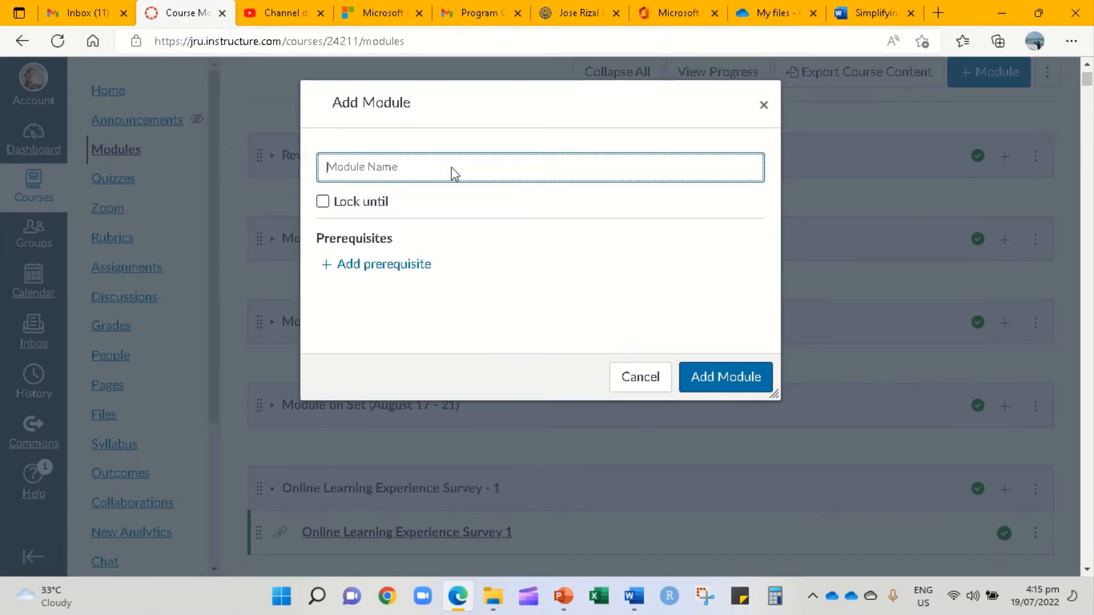
{"action": "scroll", "coordinate": [454, 172], "scroll_direction": "up", "scroll_amount": 1}
{"action": "type", "text": "Simplfying RAE"}
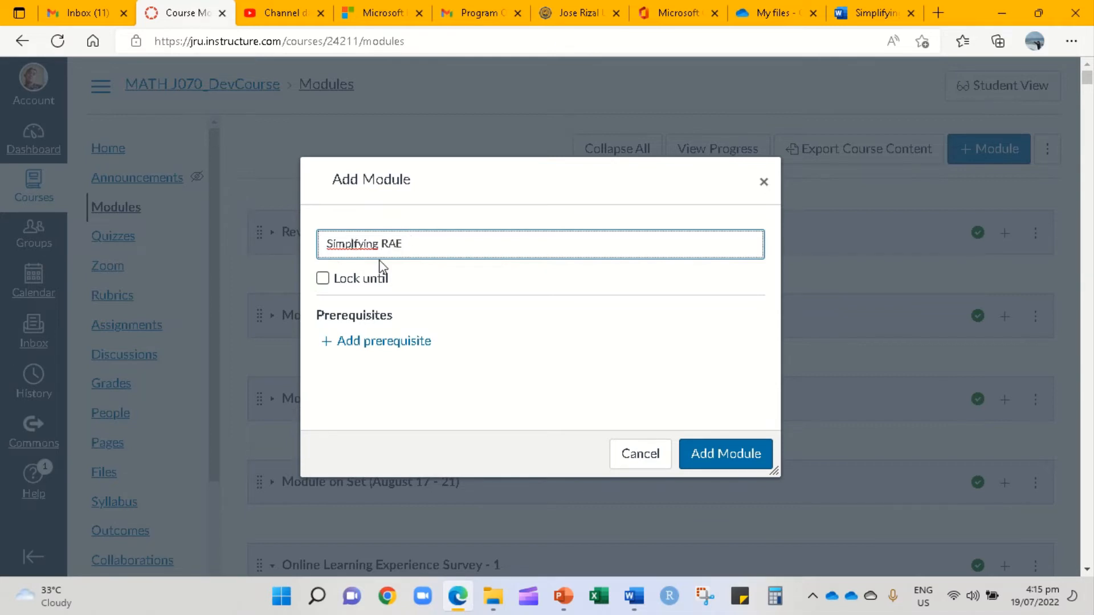
{"action": "type", "text": "i"}
{"action": "left_click", "coordinate": [728, 464]}
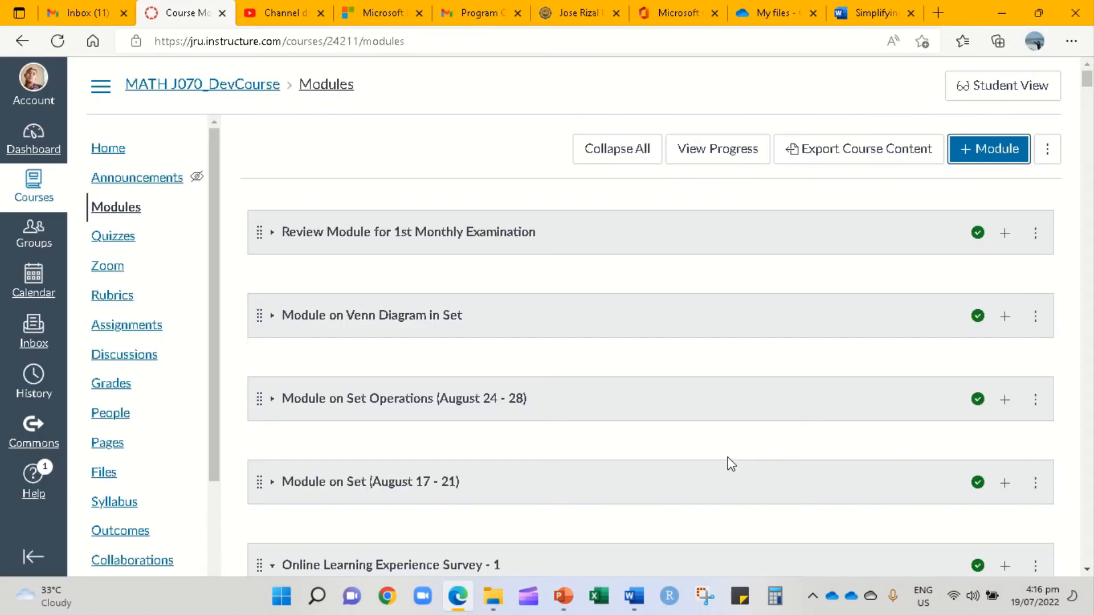
{"action": "left_click_drag", "start_coordinate": [1086, 82], "coordinate": [1088, 555]}
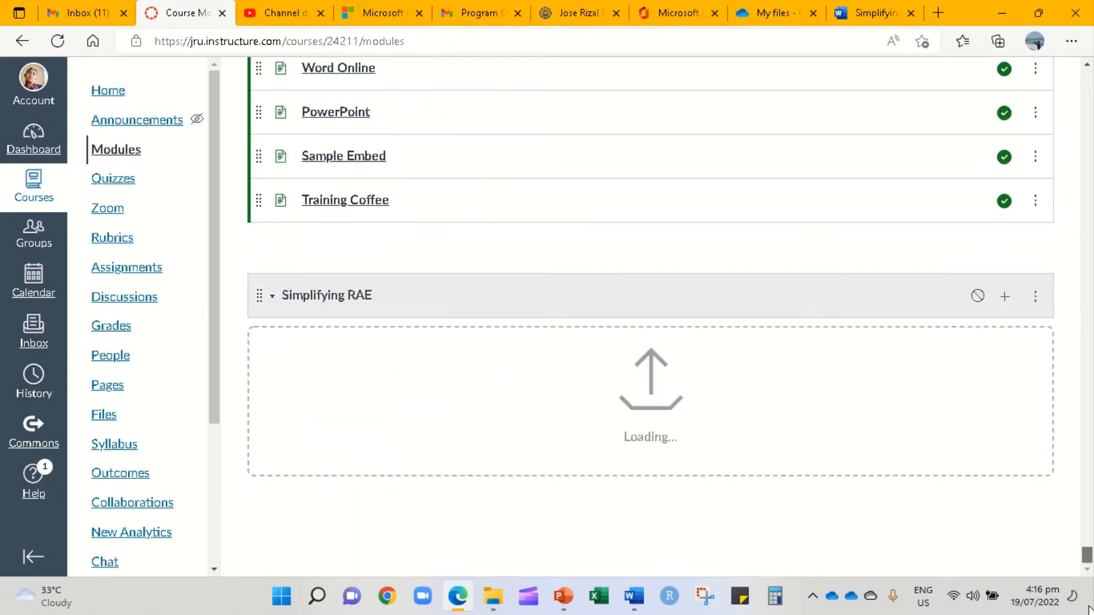
- Add an External URL item 'Examples of Simplifying RAE' with the pasted SharePoint link
{"action": "left_click", "coordinate": [1004, 297]}
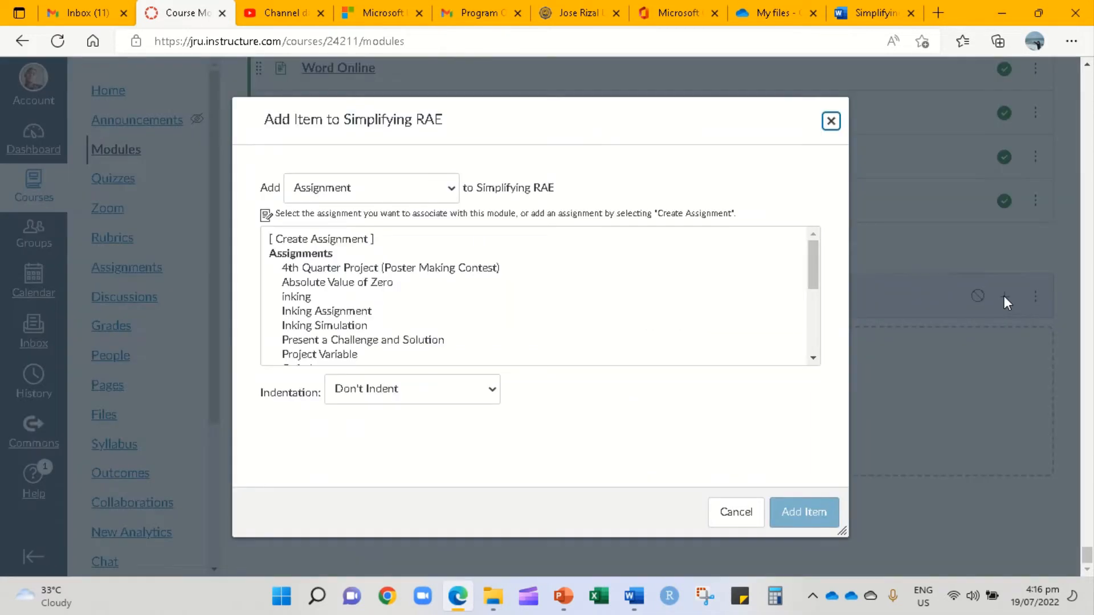
{"action": "left_click", "coordinate": [453, 191]}
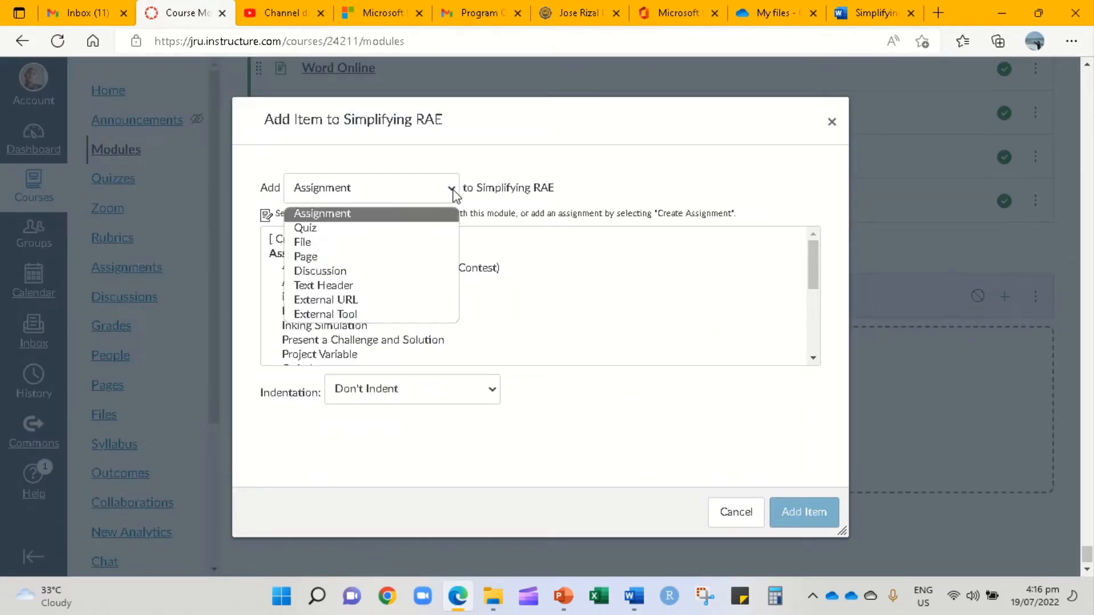
{"action": "left_click", "coordinate": [299, 296]}
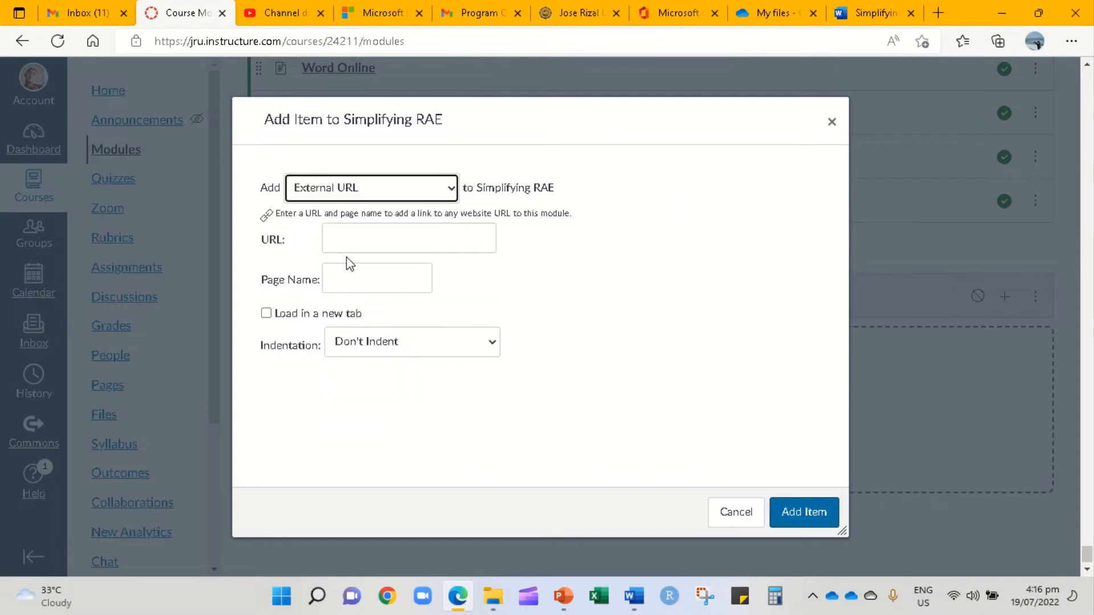
{"action": "left_click", "coordinate": [359, 240]}
{"action": "key", "text": "ctrl+v"}
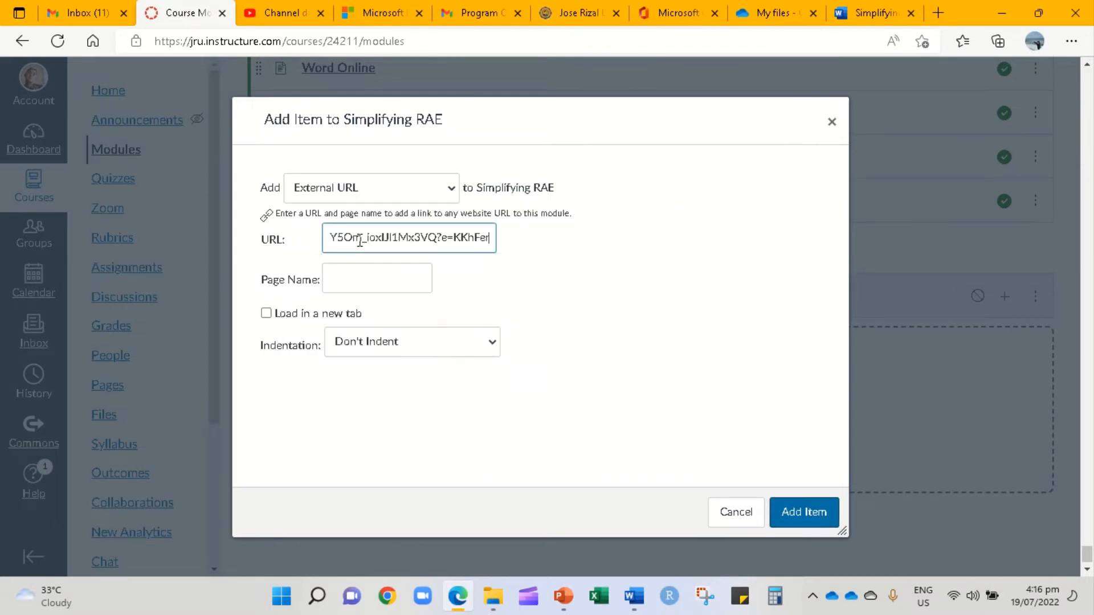
{"action": "left_click", "coordinate": [339, 284]}
{"action": "type", "text": "Examples of RAE"}
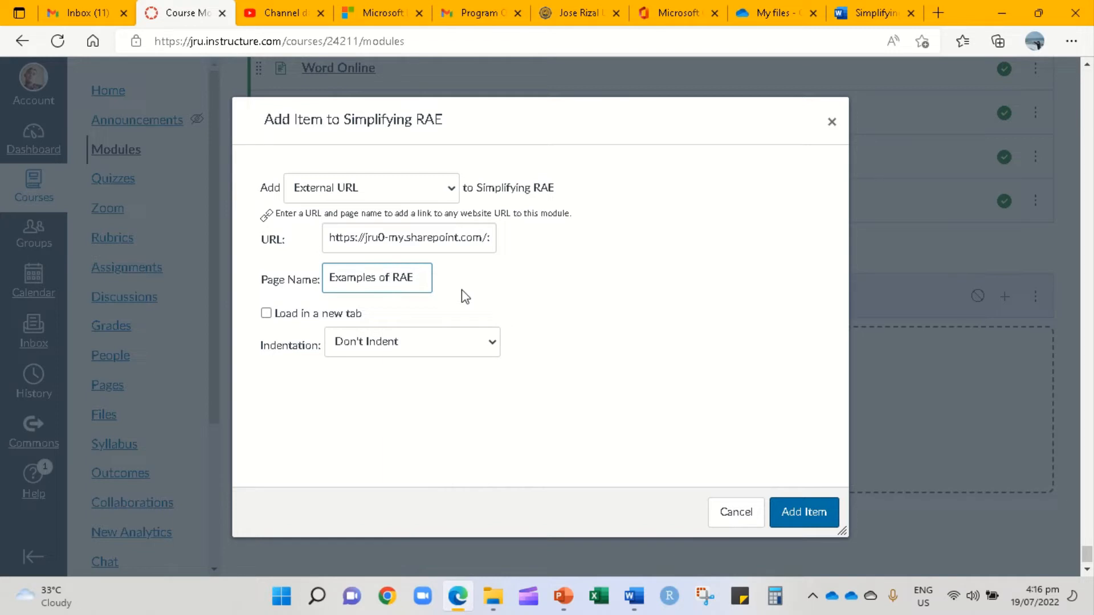
{"action": "type", "text": "Simpl"}
{"action": "key", "text": "BackSpace"}
{"action": "key", "text": "BackSpace"}
{"action": "key", "text": "BackSpace"}
{"action": "key", "text": "BackSpace"}
{"action": "key", "text": "BackSpace"}
{"action": "type", "text": "Simplifying"}
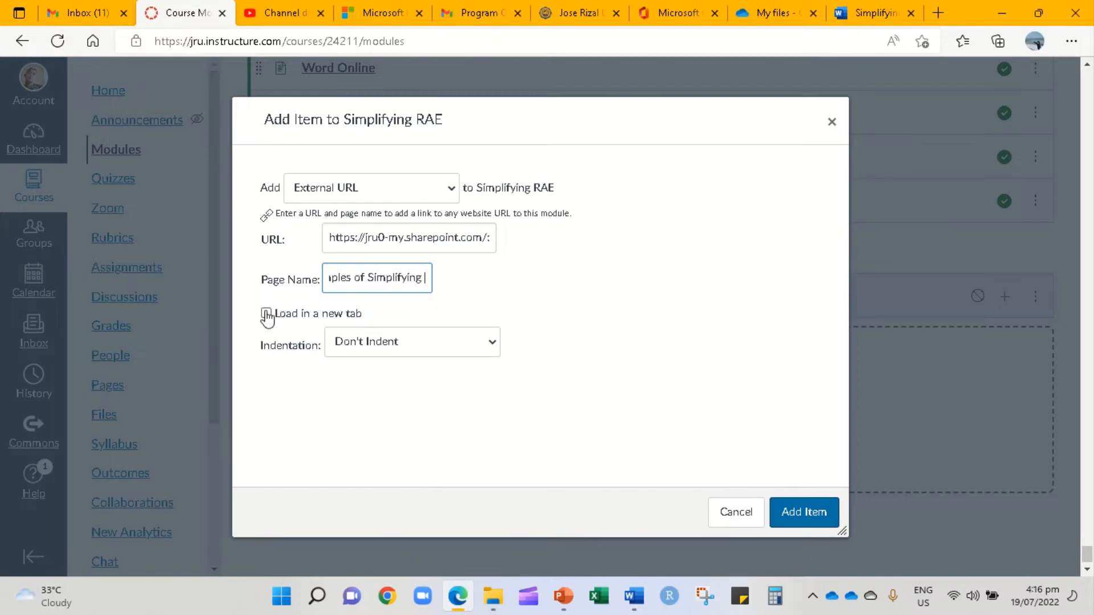
{"action": "left_click", "coordinate": [819, 512]}
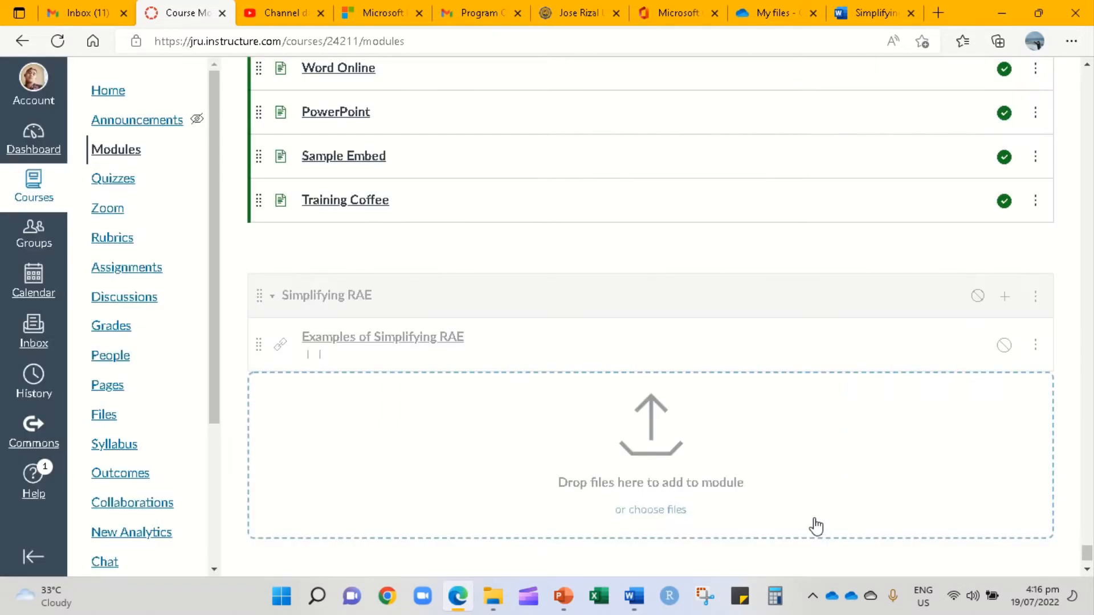
- Publish the Simplifying RAE module, try opening its Examples item's document, then go back to the Simplifying RAE Word tab
{"action": "left_click", "coordinate": [978, 299]}
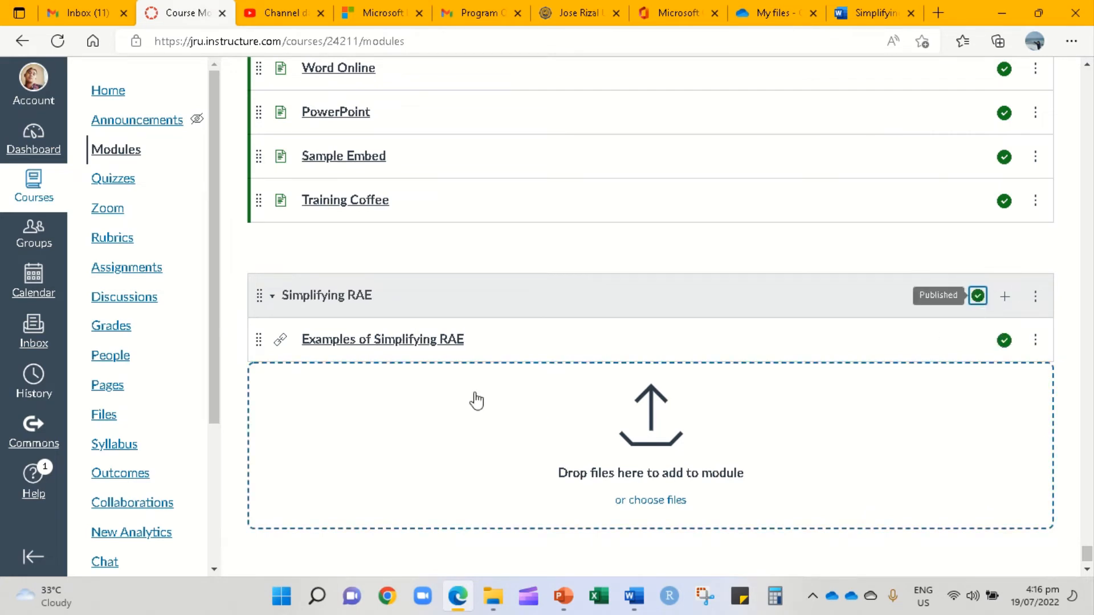
{"action": "left_click", "coordinate": [369, 343]}
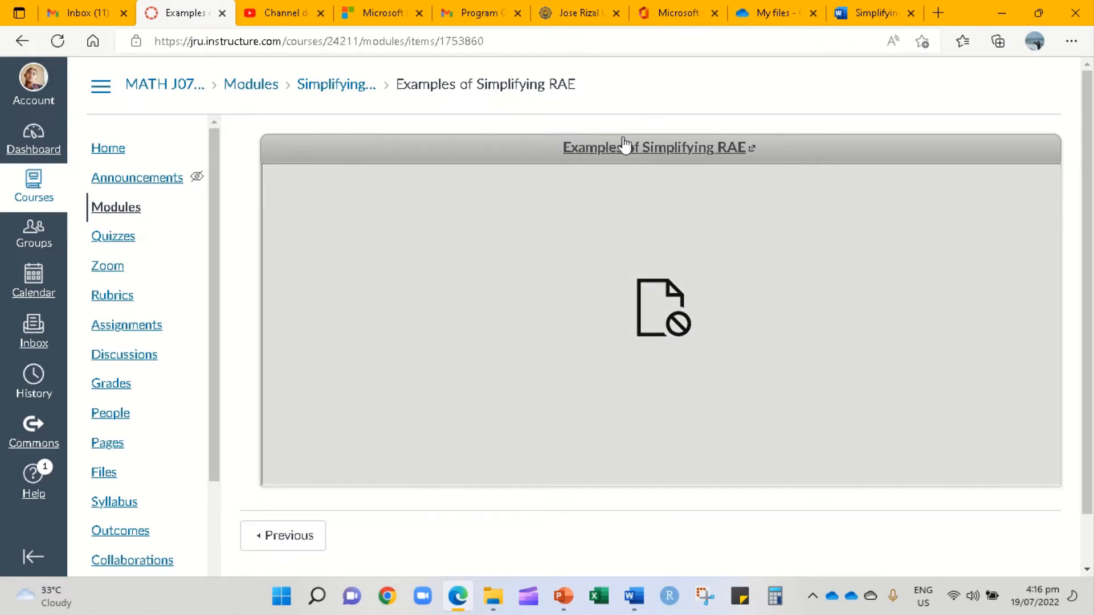
{"action": "left_click", "coordinate": [641, 154]}
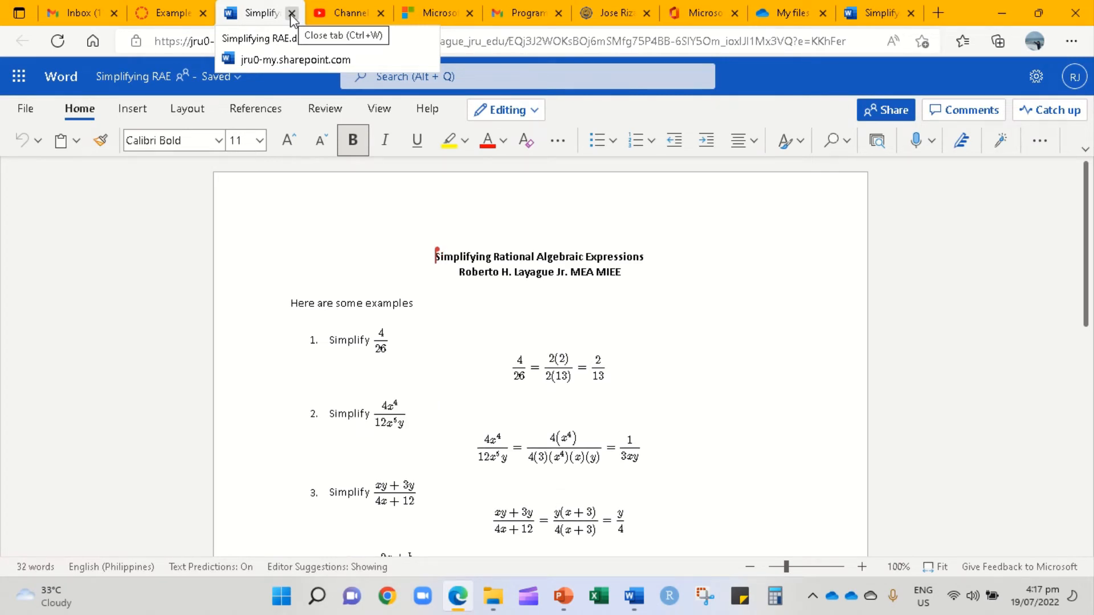
{"action": "left_click", "coordinate": [291, 14]}
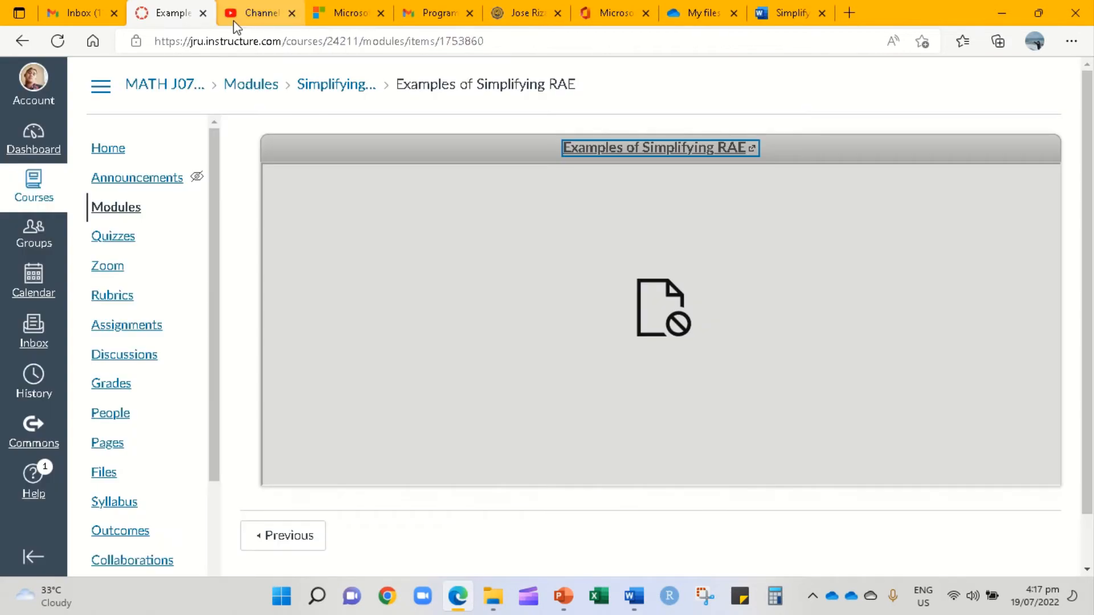
{"action": "left_click", "coordinate": [861, 13]}
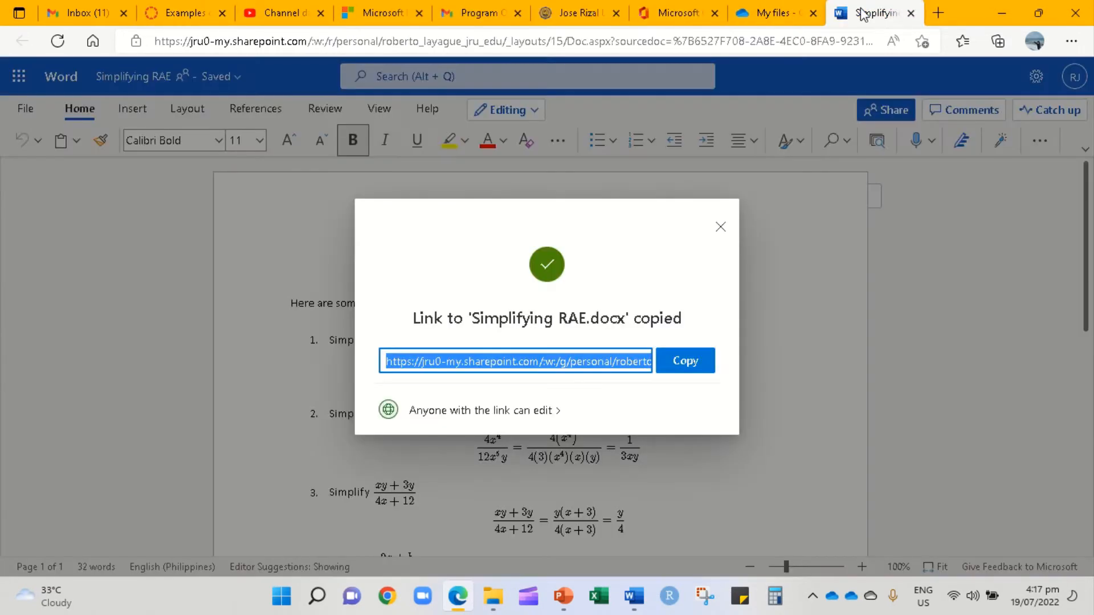
- Dismiss the link confirmation and look at the Share link settings without changing them
{"action": "left_click", "coordinate": [725, 231]}
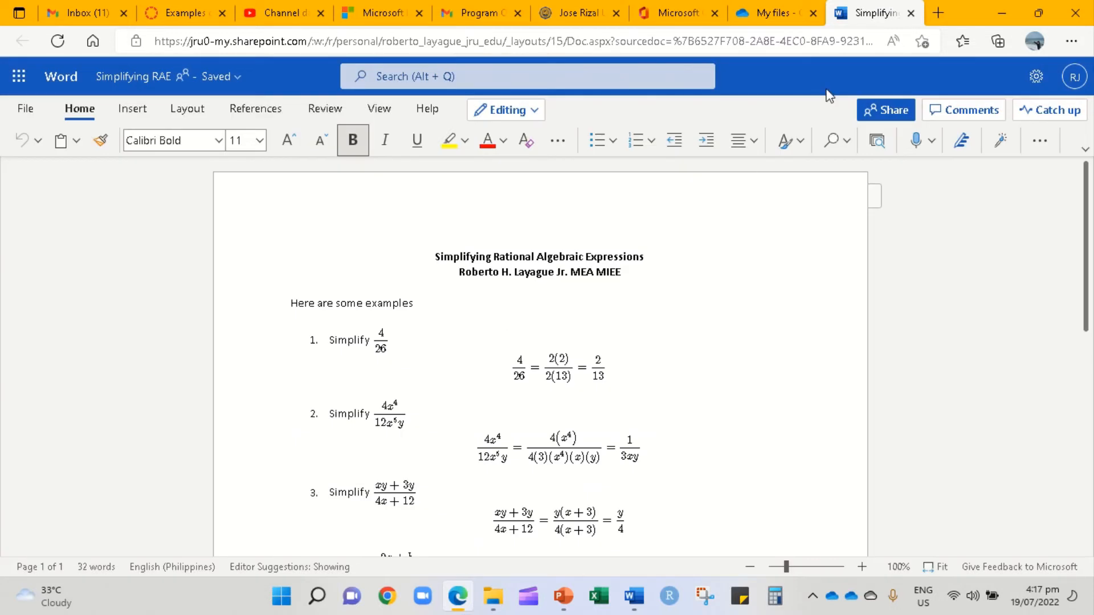
{"action": "left_click", "coordinate": [884, 114]}
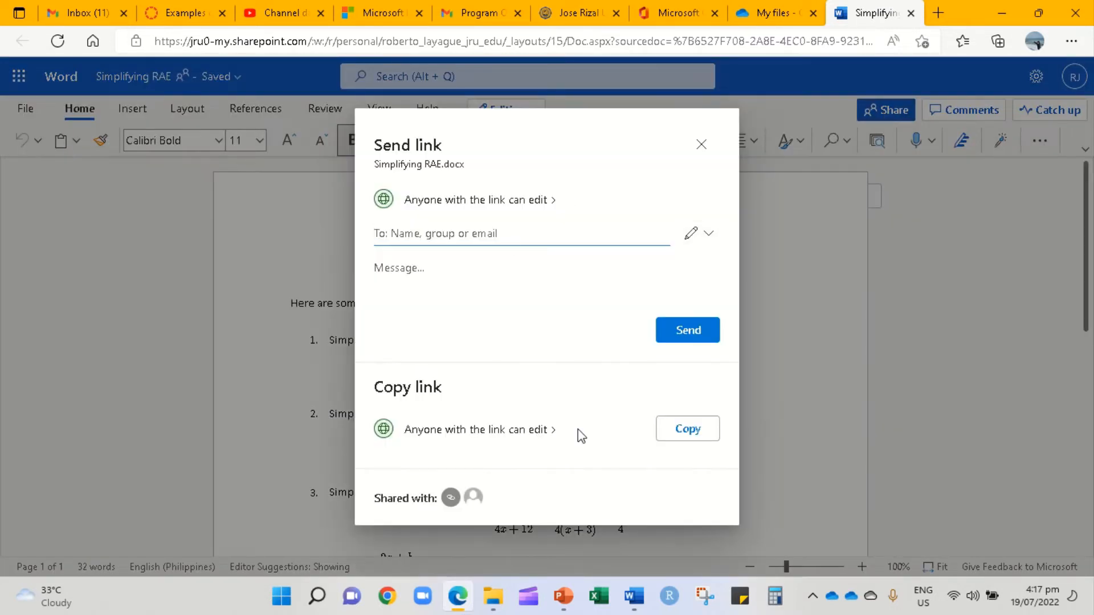
{"action": "left_click", "coordinate": [530, 433]}
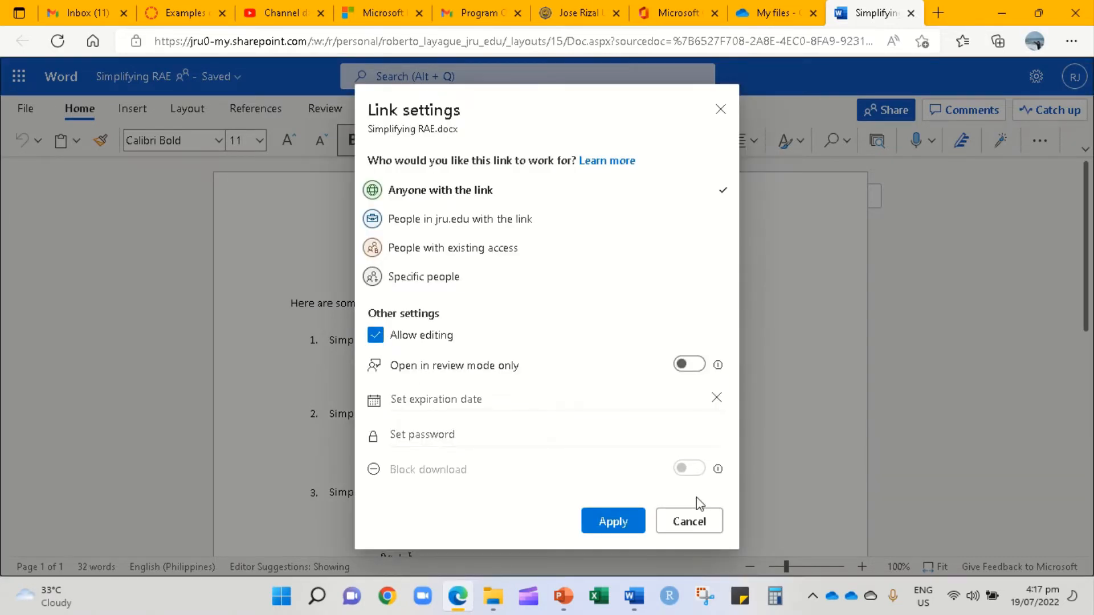
{"action": "left_click", "coordinate": [690, 522]}
{"action": "left_click", "coordinate": [701, 144]}
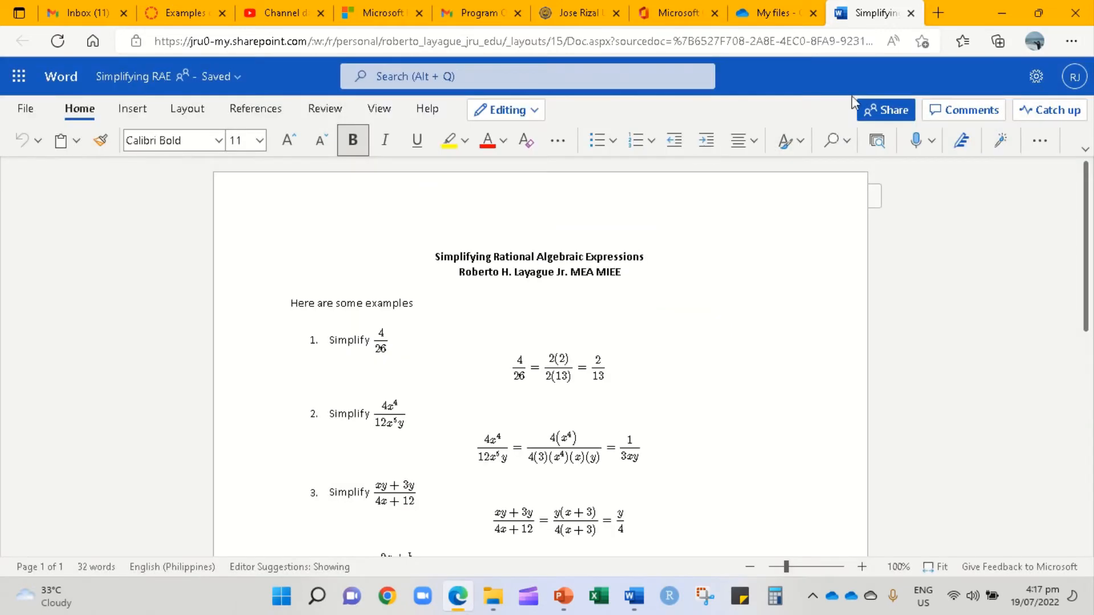
- Turn off Allow editing on the anyone-with-the-link link, apply it, and copy the view-only link
{"action": "left_click", "coordinate": [896, 113]}
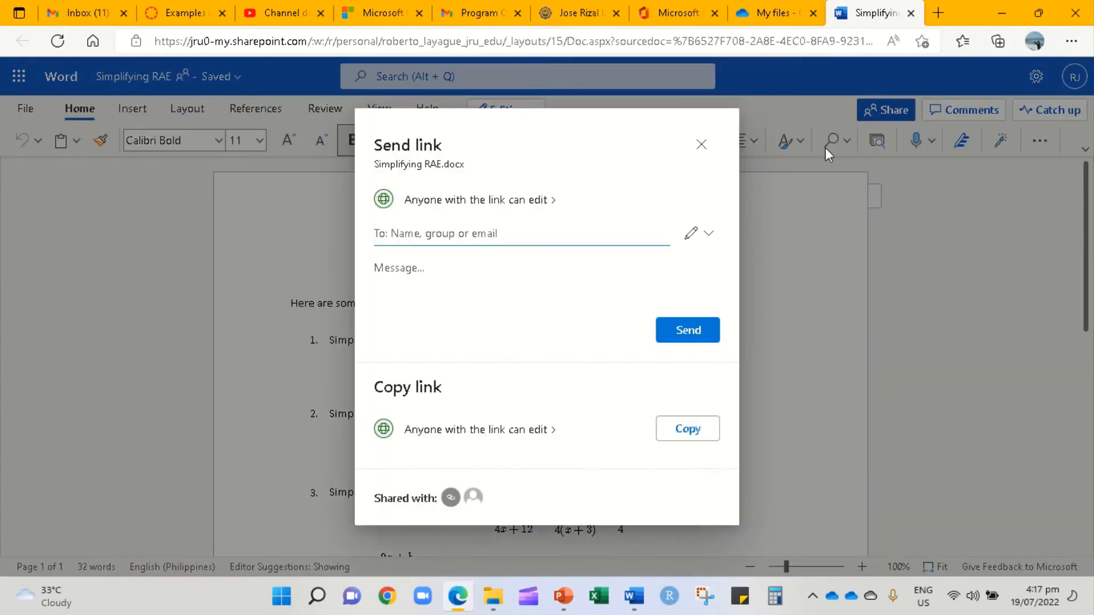
{"action": "left_click", "coordinate": [457, 438]}
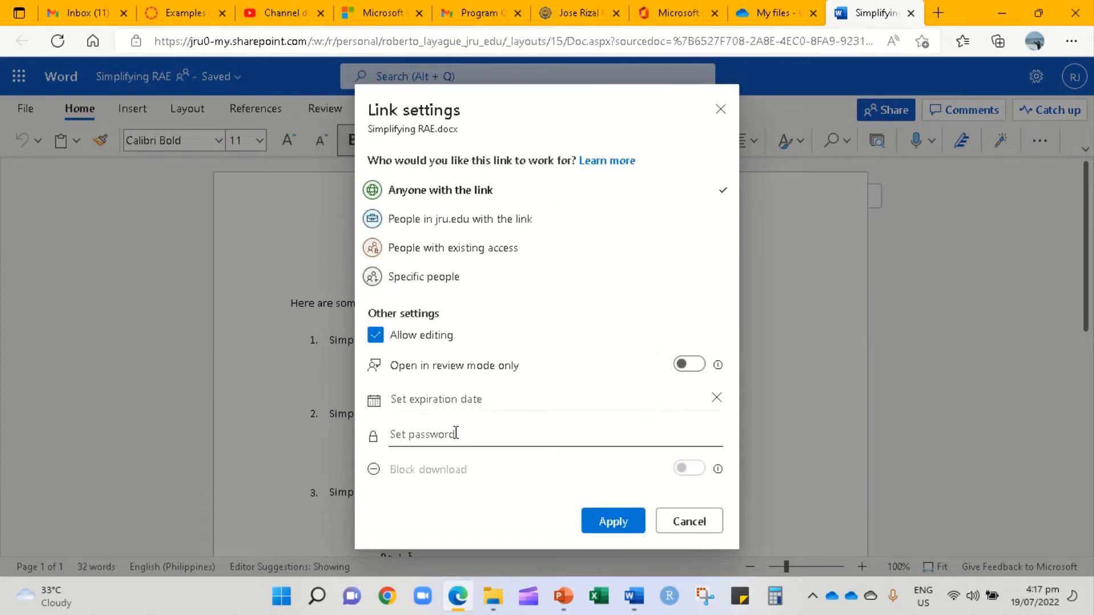
{"action": "left_click", "coordinate": [414, 344]}
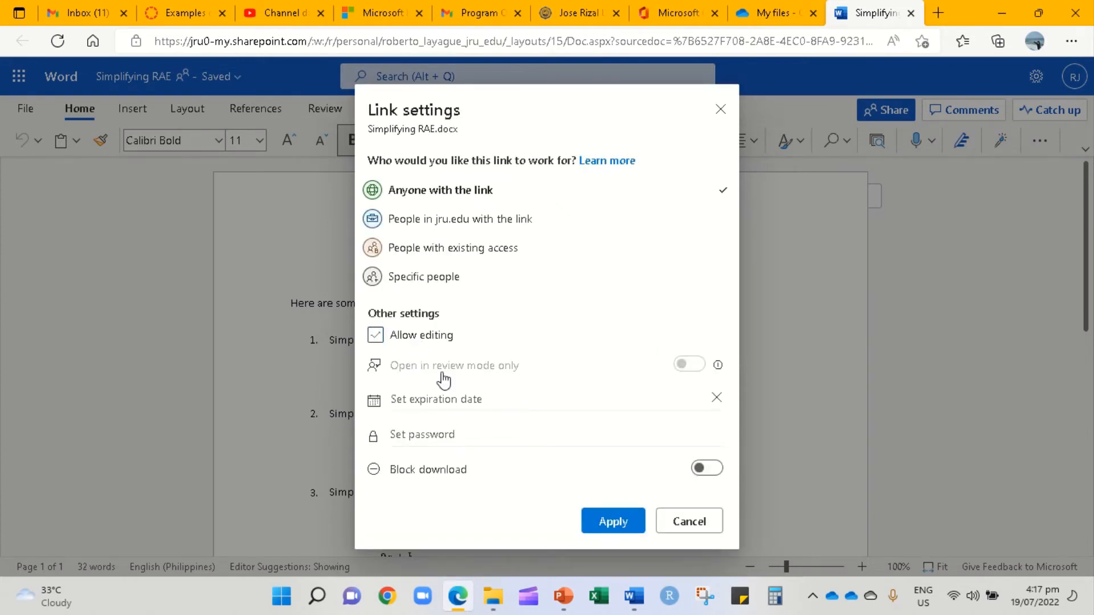
{"action": "left_click", "coordinate": [613, 520]}
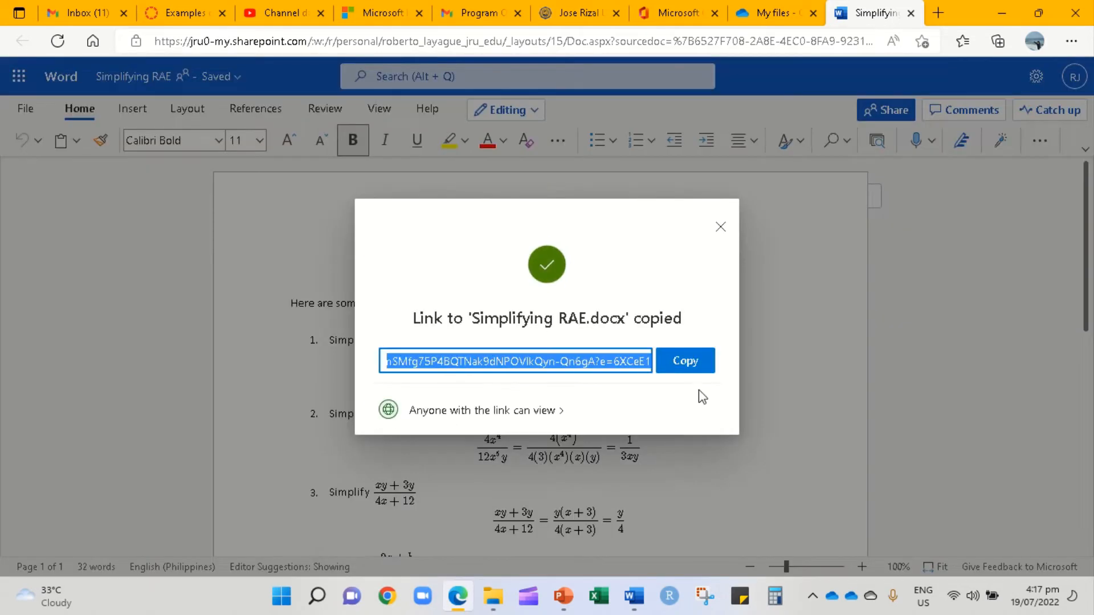
{"action": "left_click", "coordinate": [706, 368]}
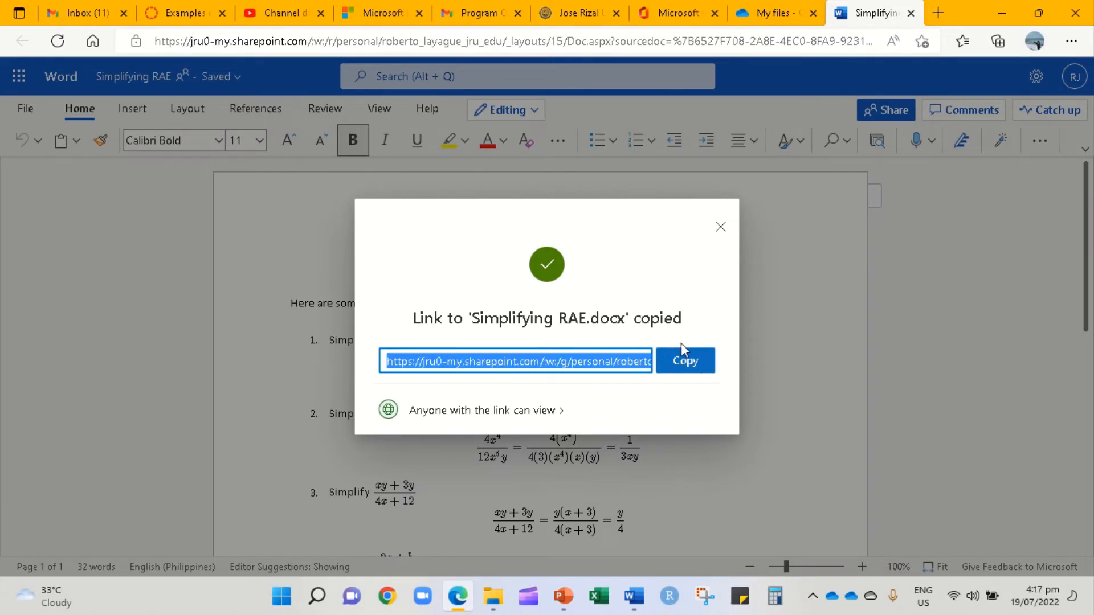
{"action": "left_click", "coordinate": [720, 226]}
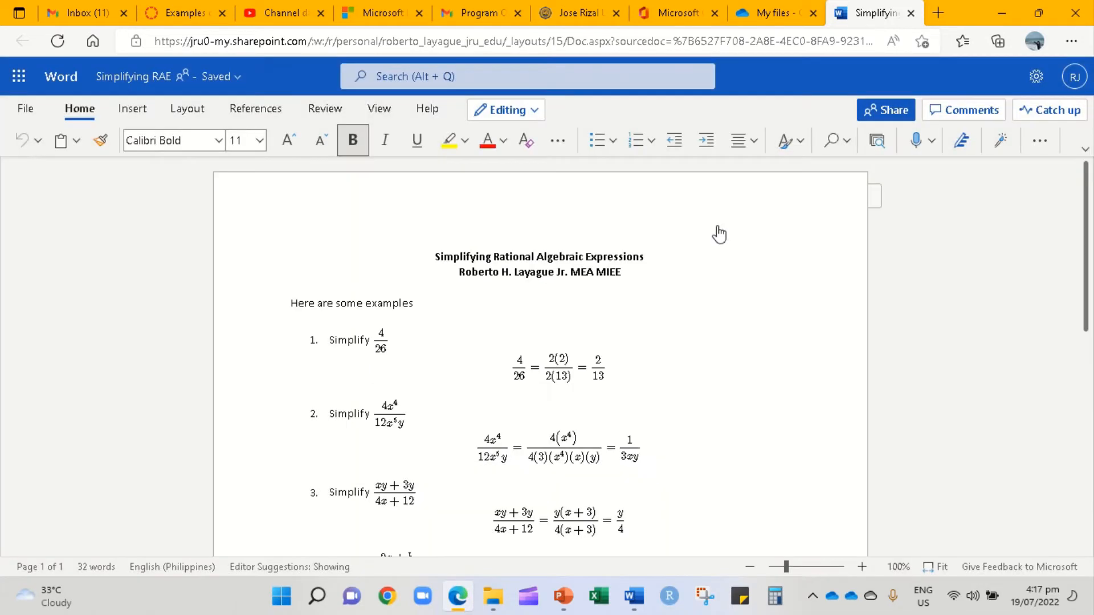
- Make the Simplifying RAE link view-only with a password, copy it, and return to the Canvas tab
{"action": "left_click", "coordinate": [874, 113]}
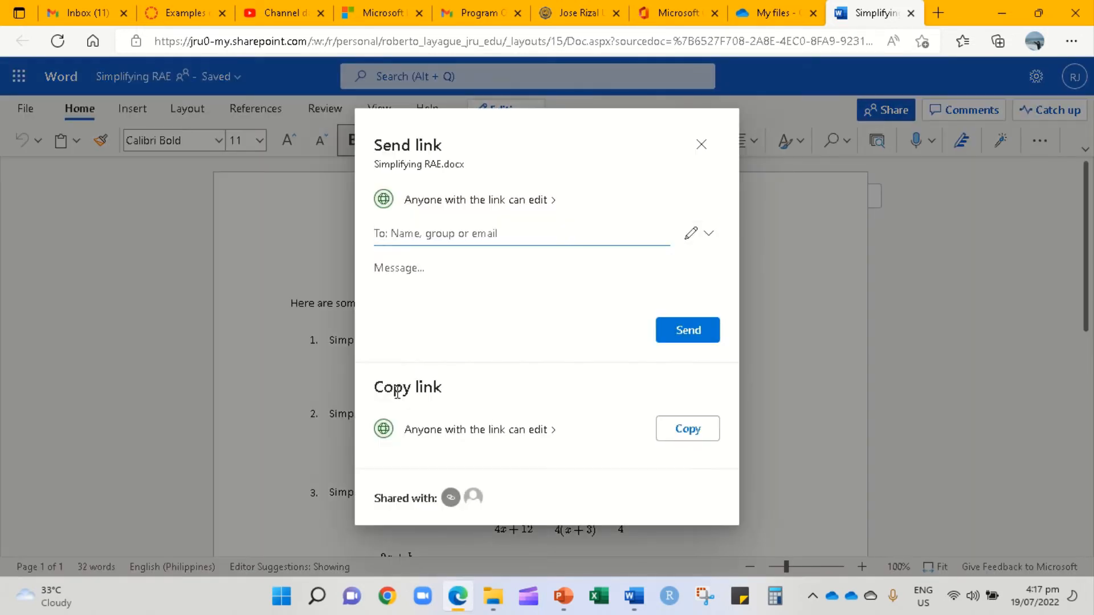
{"action": "left_click", "coordinate": [495, 431]}
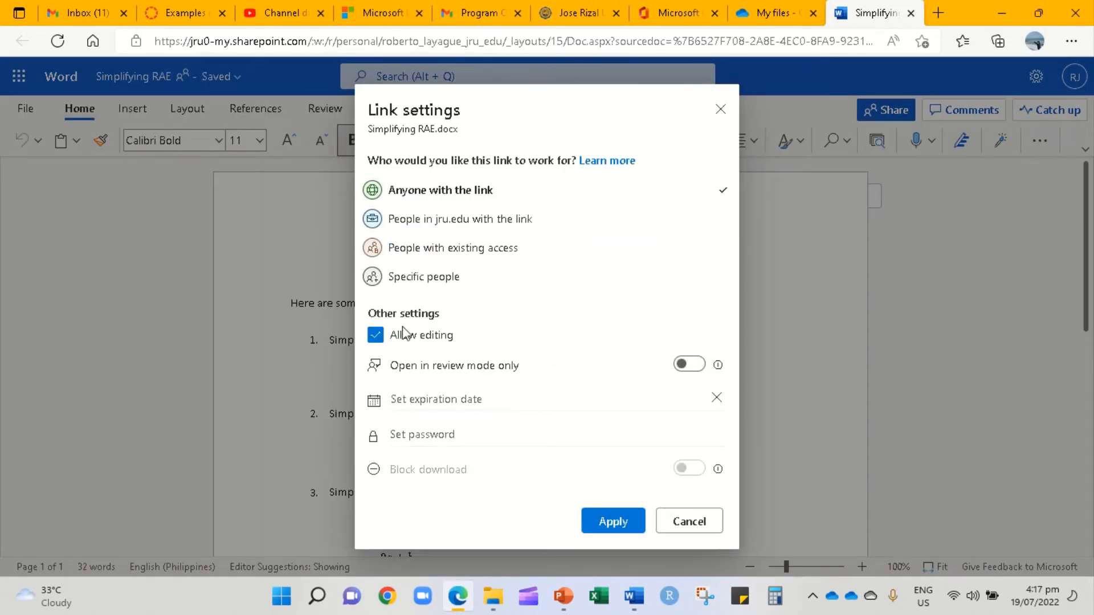
{"action": "left_click", "coordinate": [376, 336]}
{"action": "left_click", "coordinate": [448, 433]}
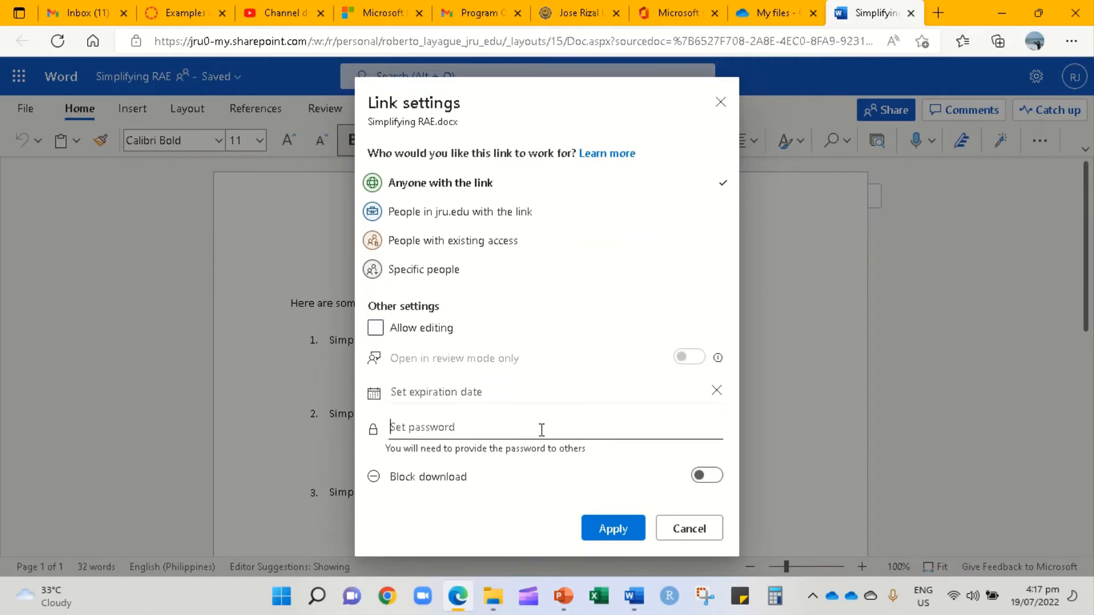
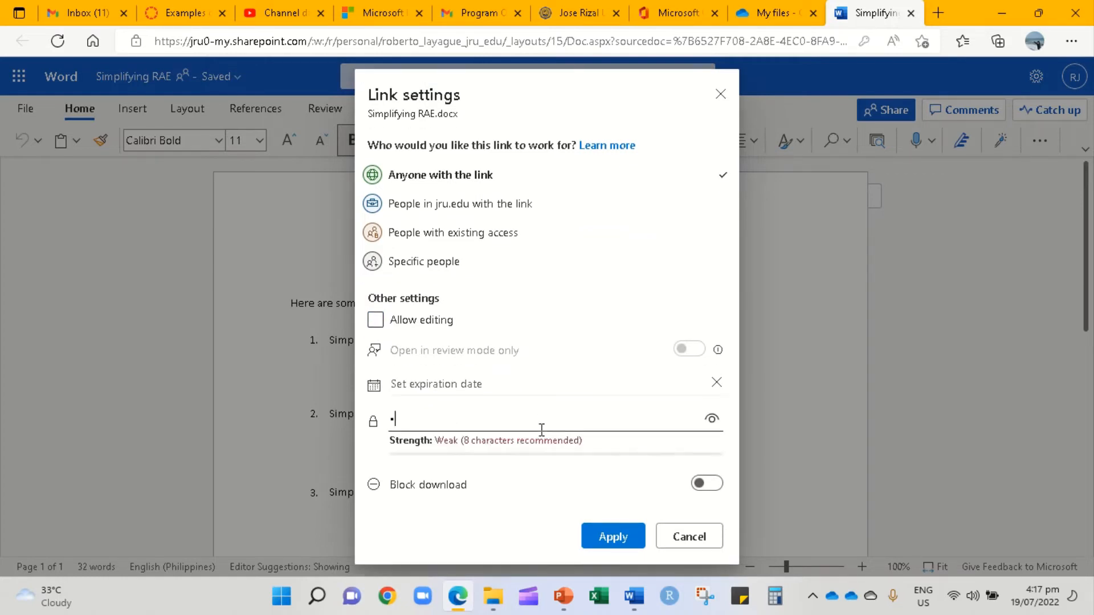
{"action": "key", "text": "BackSpace"}
{"action": "key", "text": "BackSpace"}
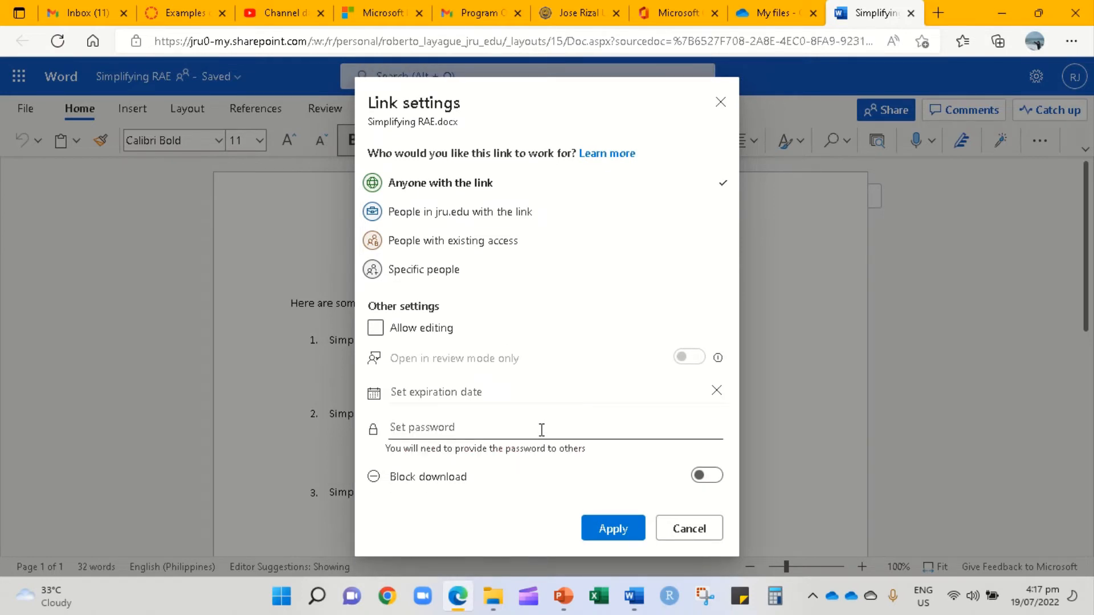
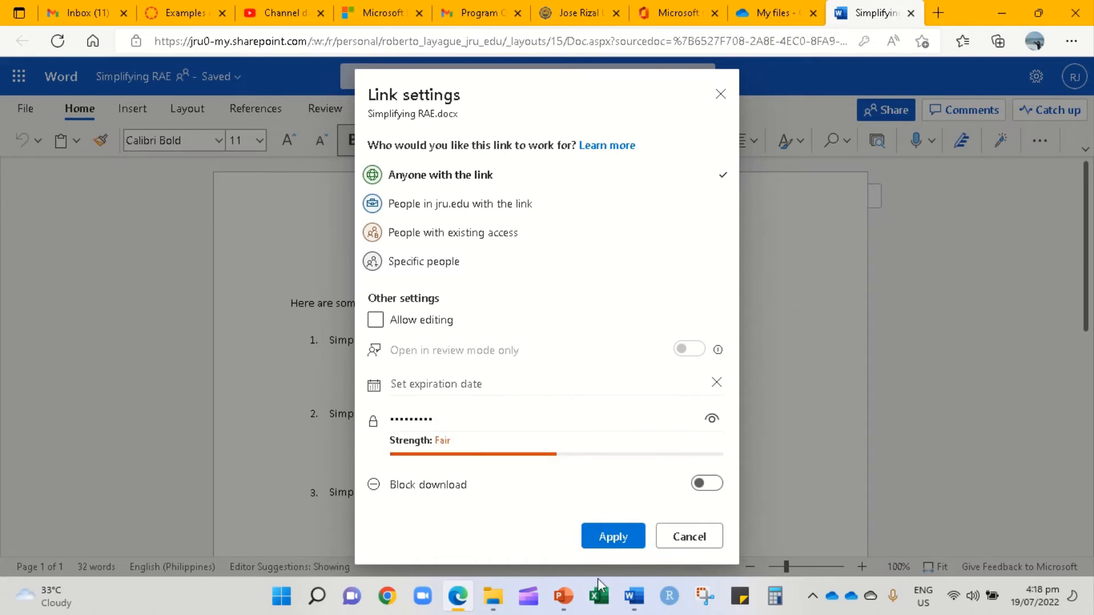
{"action": "left_click", "coordinate": [623, 544]}
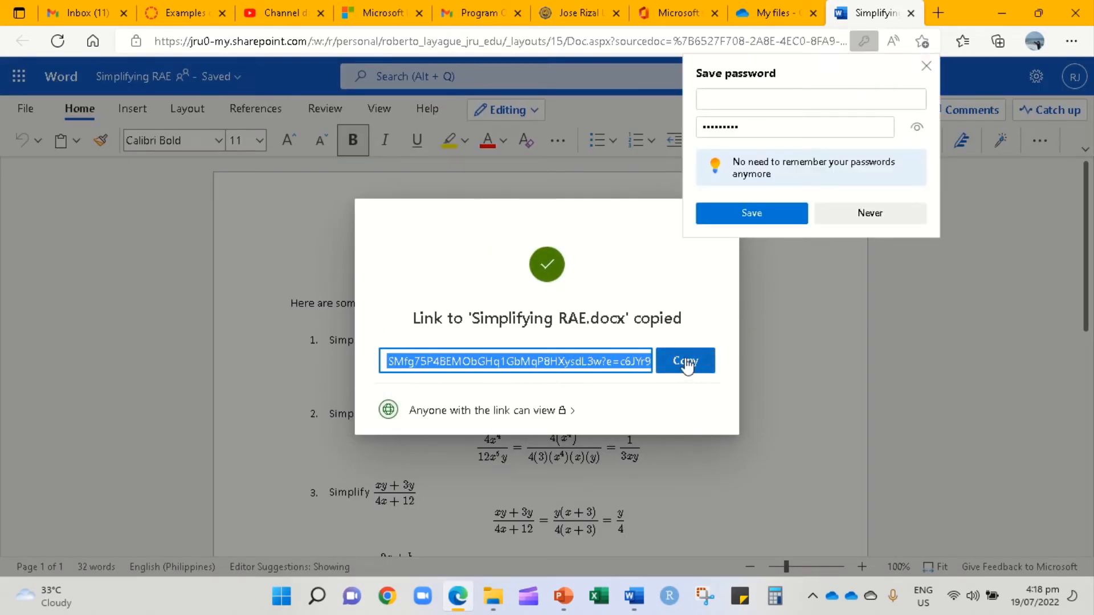
{"action": "left_click", "coordinate": [688, 364]}
{"action": "left_click", "coordinate": [197, 13]}
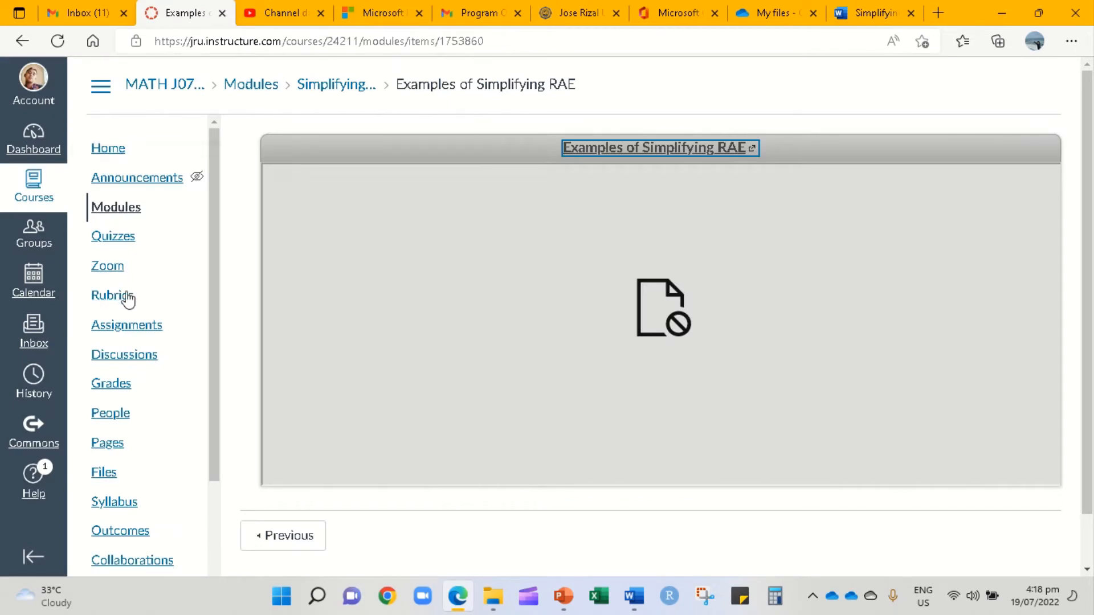
- Go to the course Modules page and scroll down to the Simplifying RAE module
{"action": "left_click", "coordinate": [112, 444]}
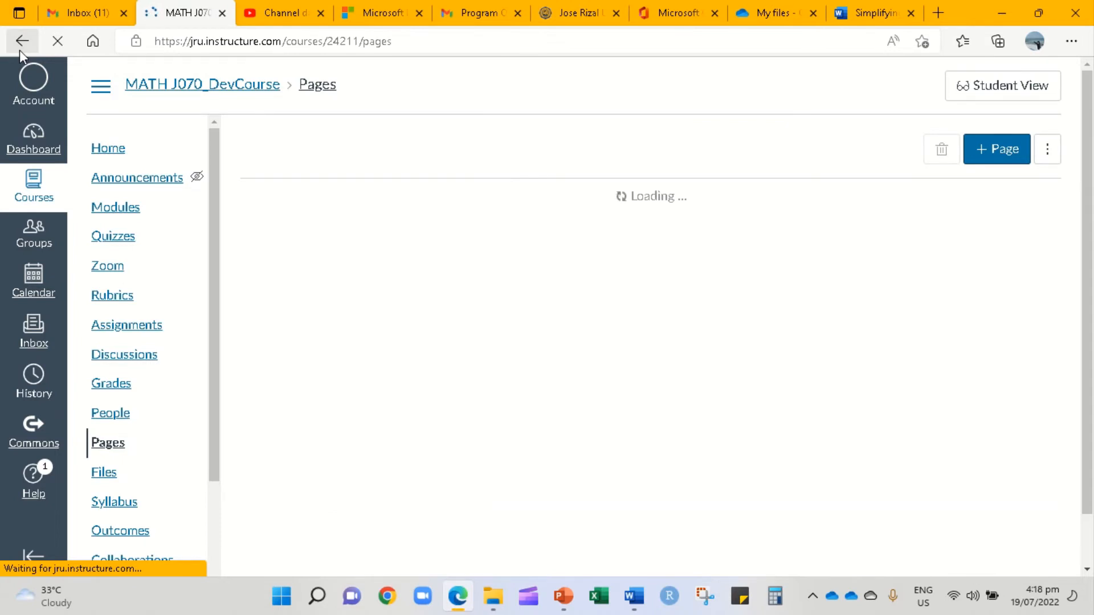
{"action": "left_click", "coordinate": [21, 43]}
{"action": "left_click", "coordinate": [110, 207]}
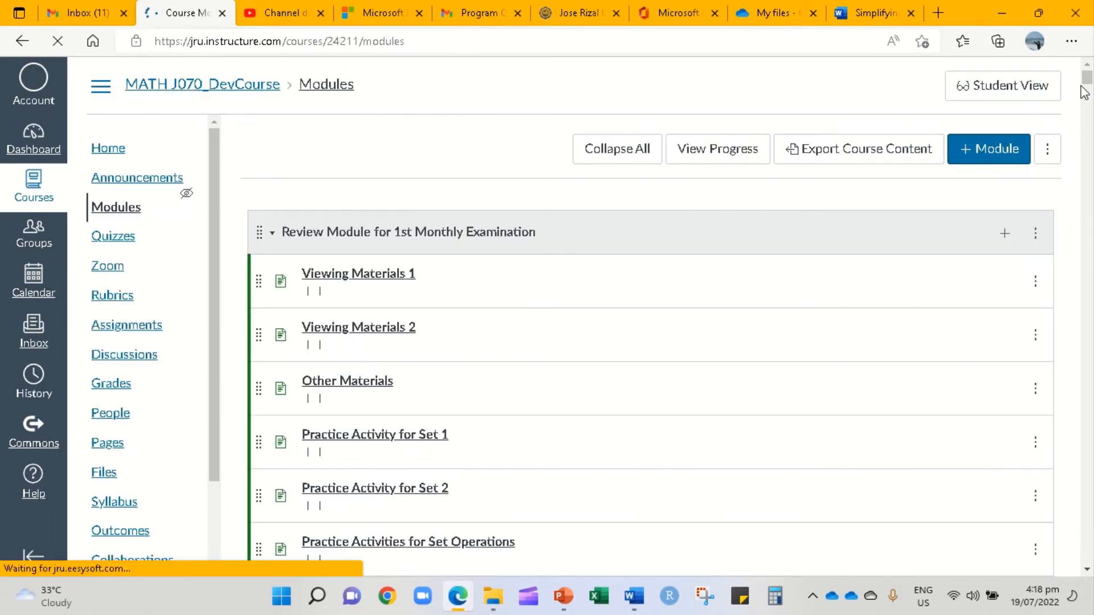
{"action": "left_click_drag", "start_coordinate": [1087, 84], "coordinate": [1091, 577]}
{"action": "scroll", "coordinate": [1012, 417], "scroll_direction": "up", "scroll_amount": 20}
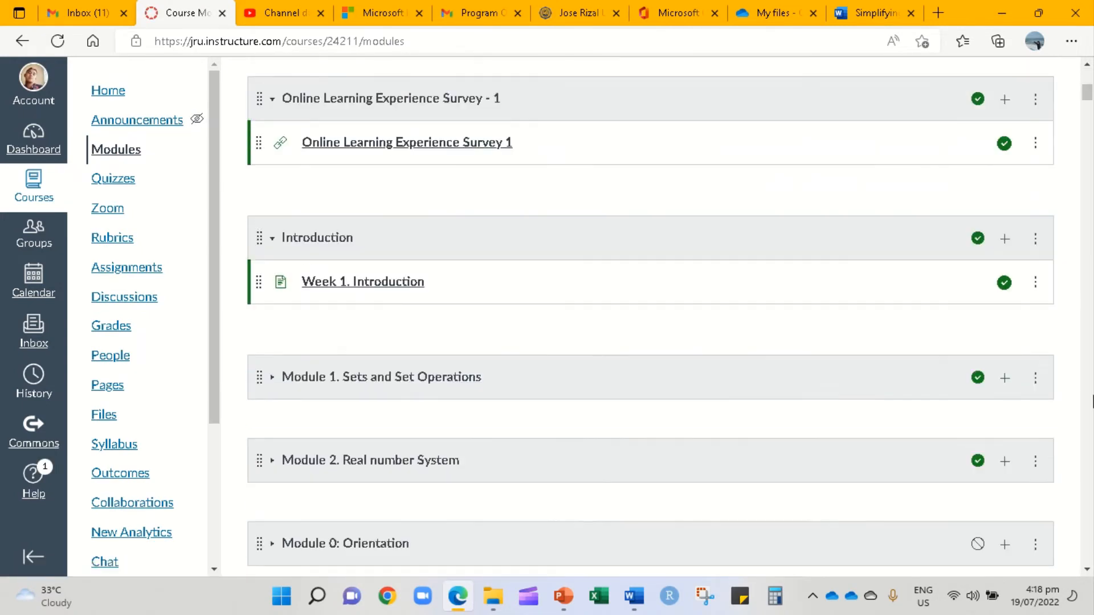
{"action": "left_click_drag", "start_coordinate": [1087, 94], "coordinate": [1092, 582]}
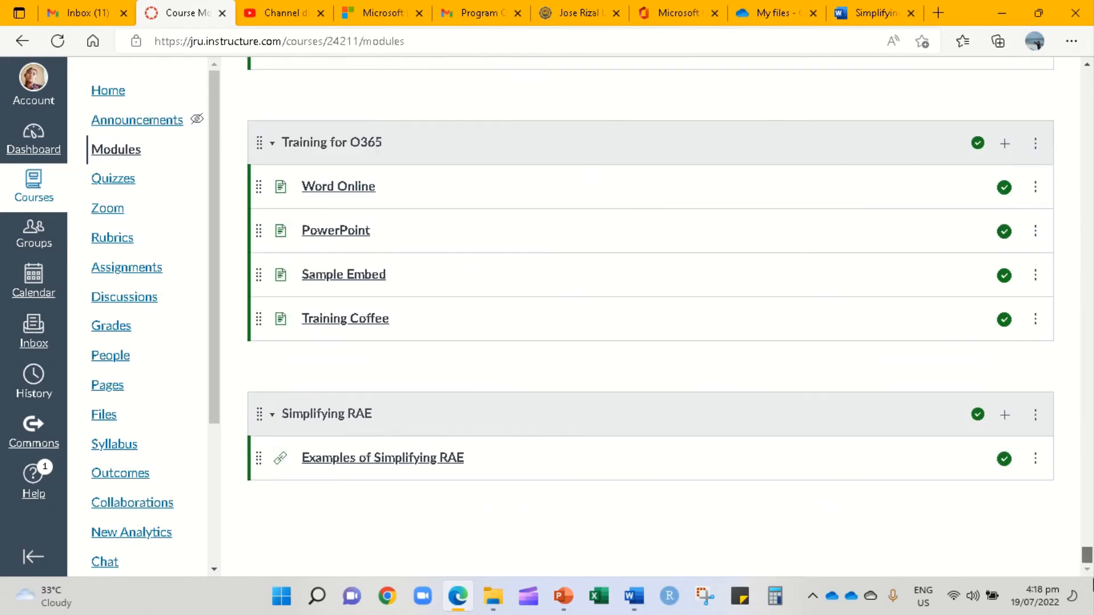
- Add an External URL item 'With Password' with the pasted link to Simplifying RAE, then open its document
{"action": "left_click", "coordinate": [1005, 415]}
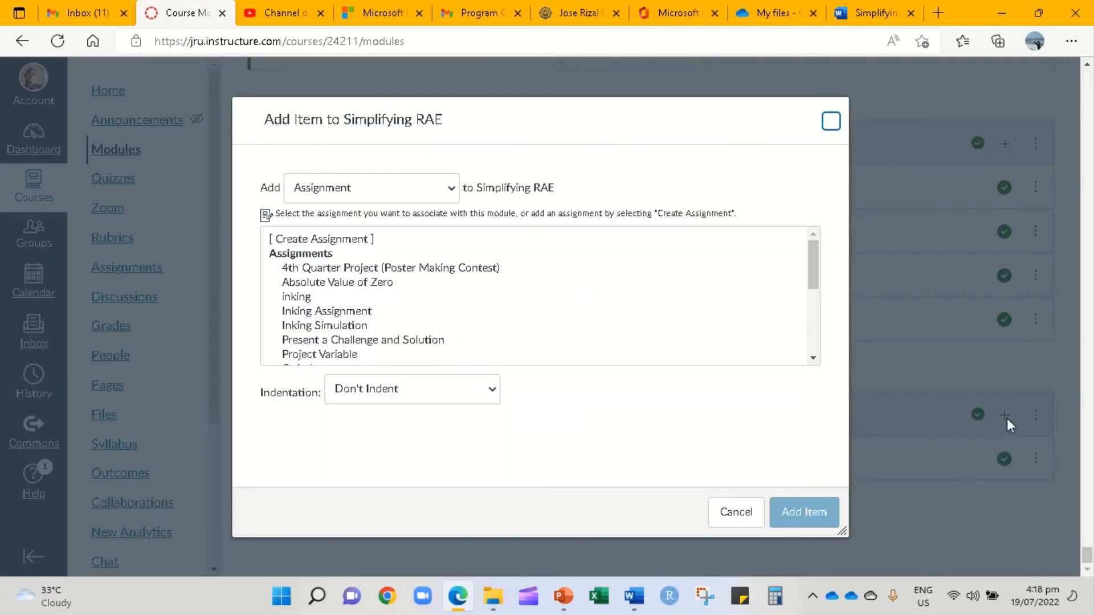
{"action": "left_click", "coordinate": [451, 189]}
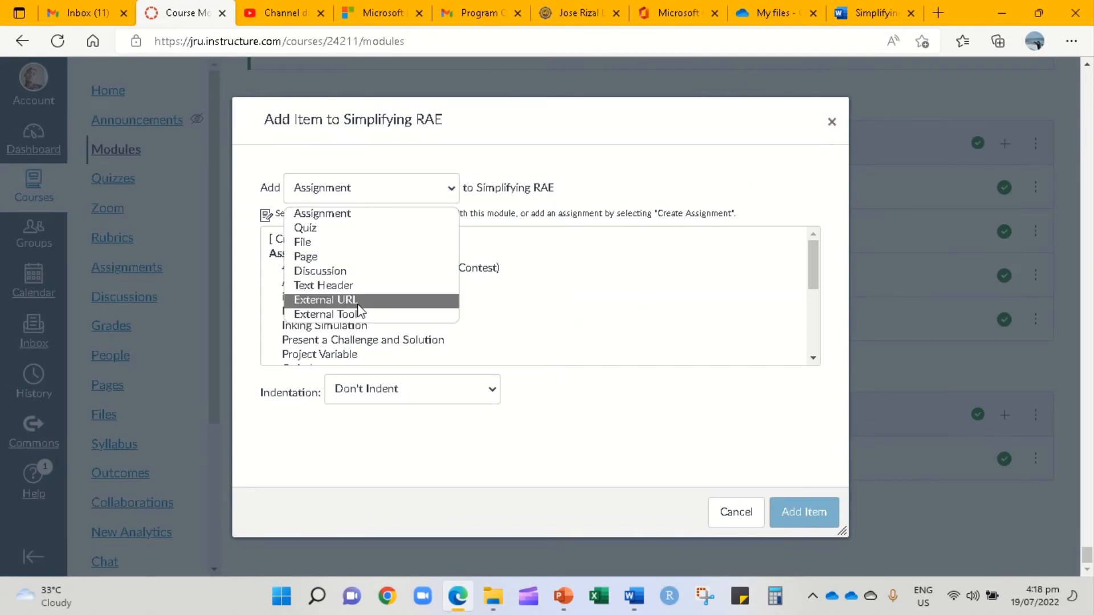
{"action": "left_click", "coordinate": [358, 302]}
{"action": "left_click", "coordinate": [380, 240]}
{"action": "key", "text": "ctrl+v"}
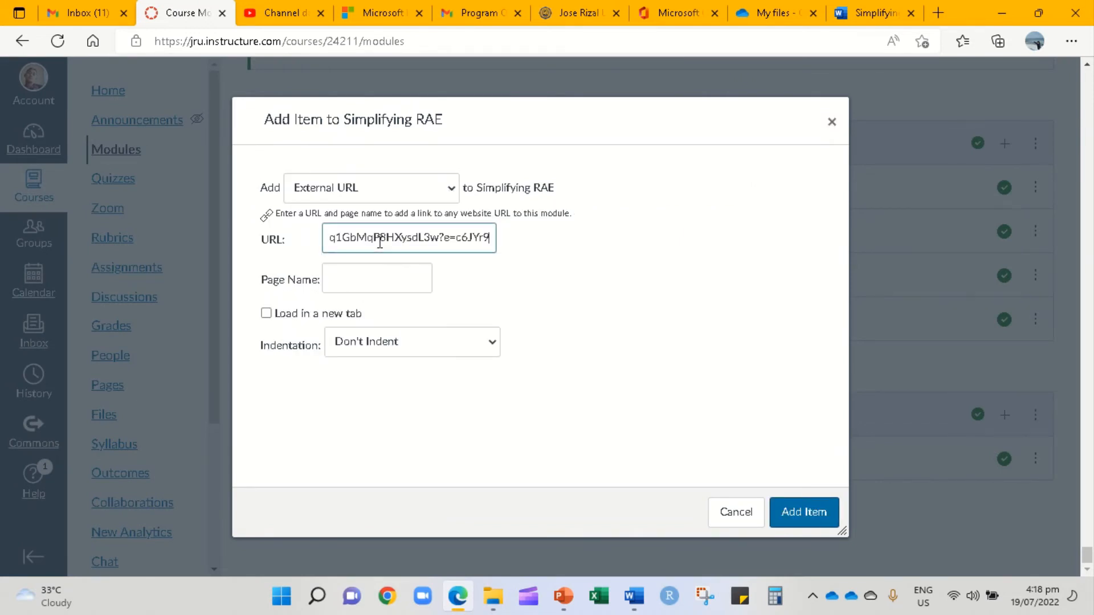
{"action": "left_click", "coordinate": [393, 281]}
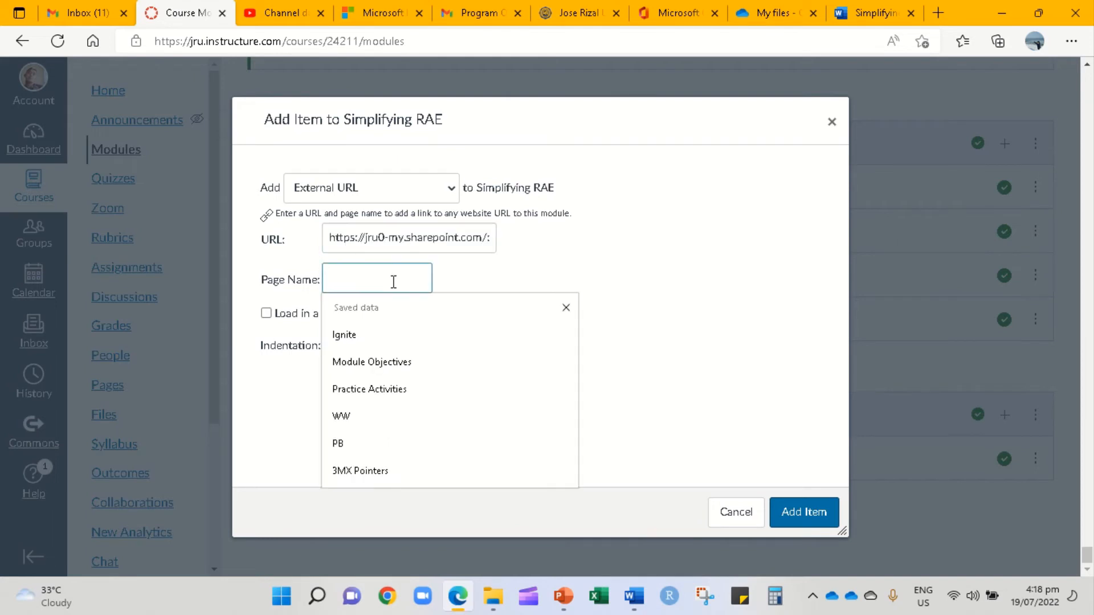
{"action": "type", "text": "With Password"}
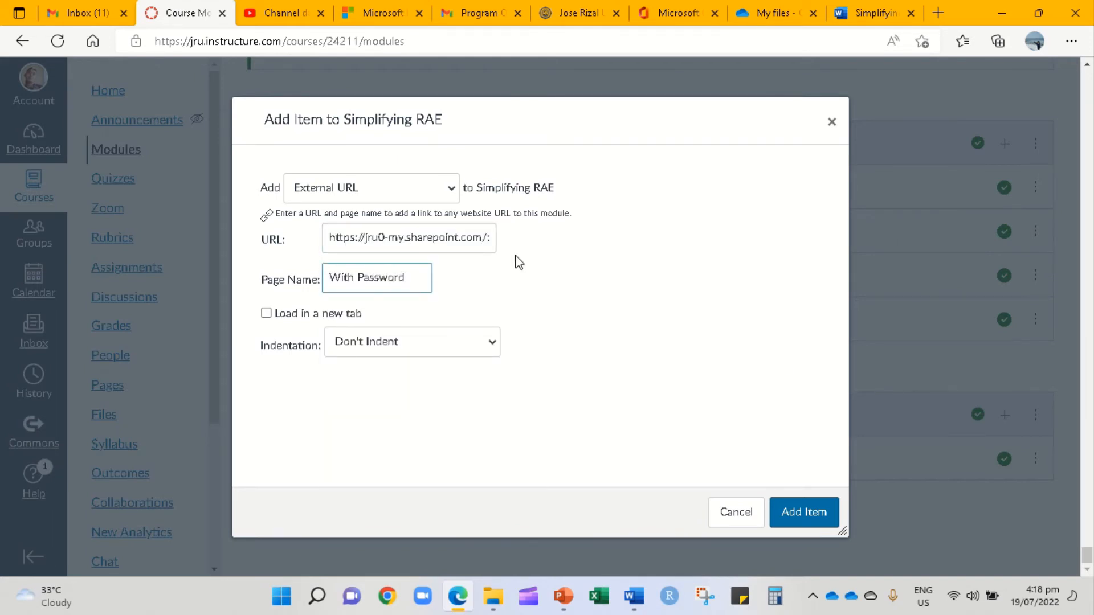
{"action": "left_click", "coordinate": [797, 515]}
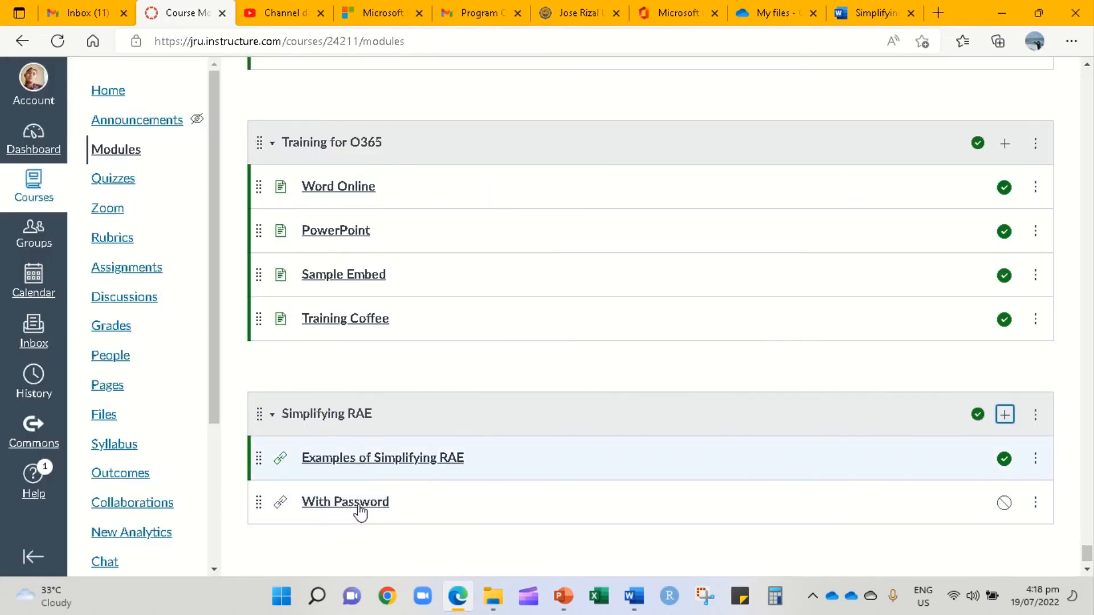
{"action": "left_click", "coordinate": [365, 507]}
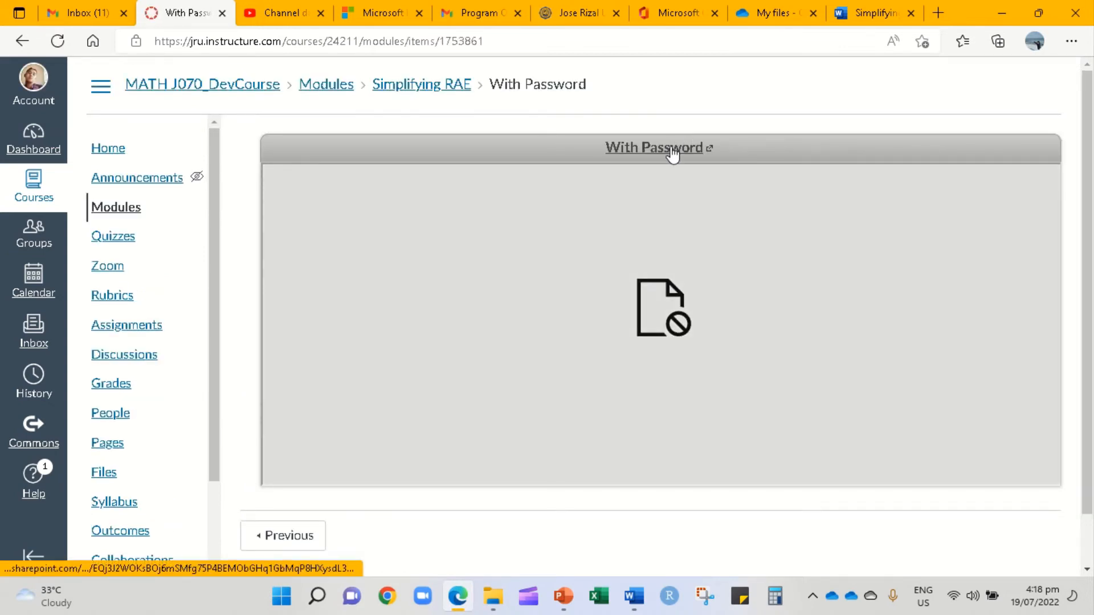
{"action": "left_click", "coordinate": [673, 149]}
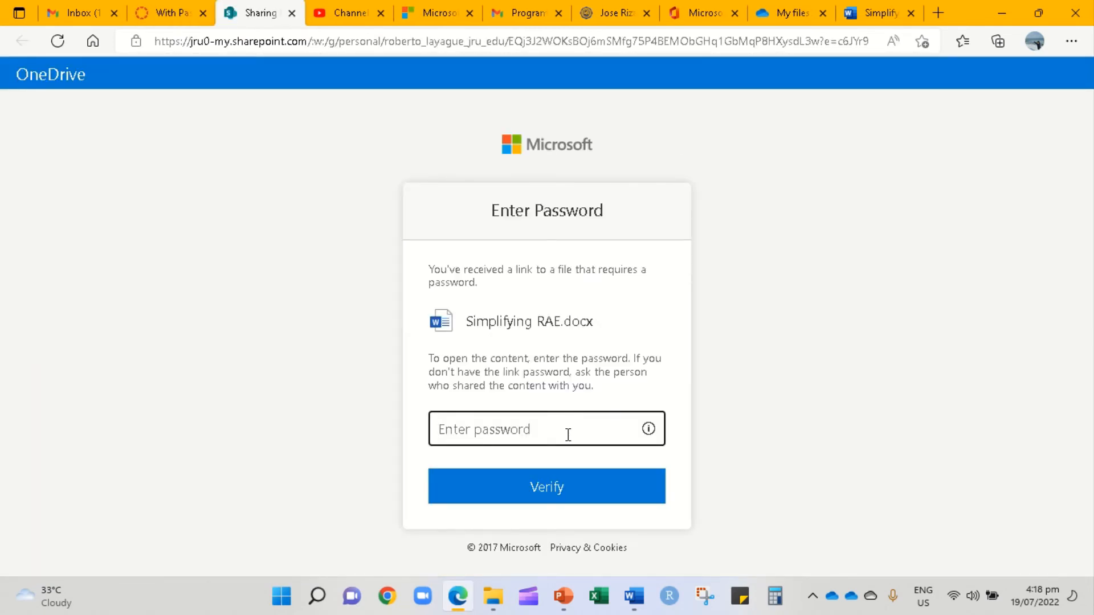
- Enter and verify the link password to open Simplifying RAE.docx, declining to save the password
{"action": "type", "text": "•"}
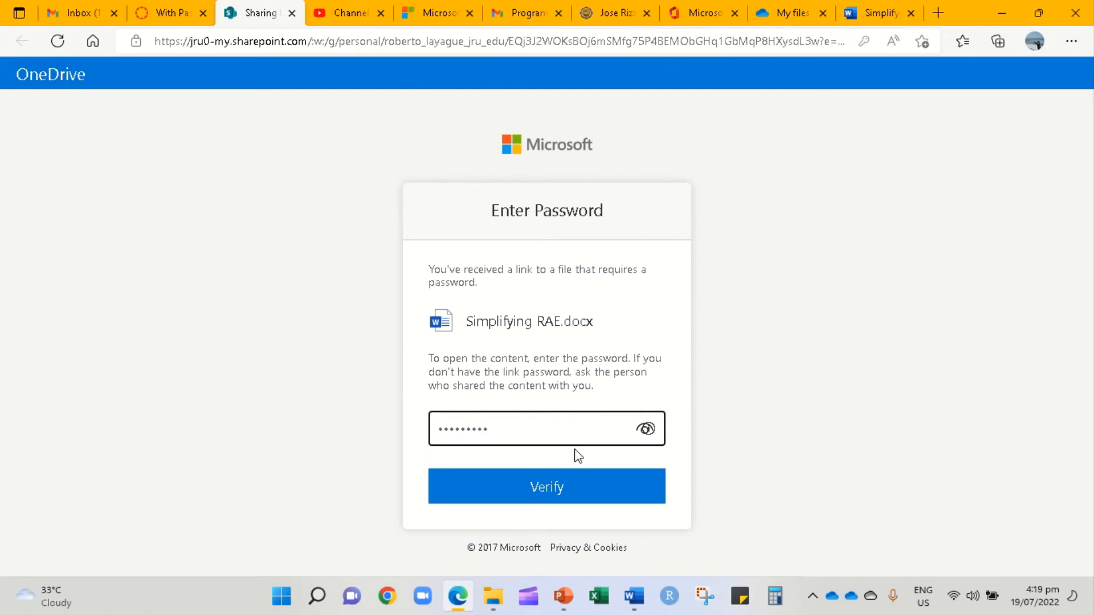
{"action": "left_click", "coordinate": [570, 482]}
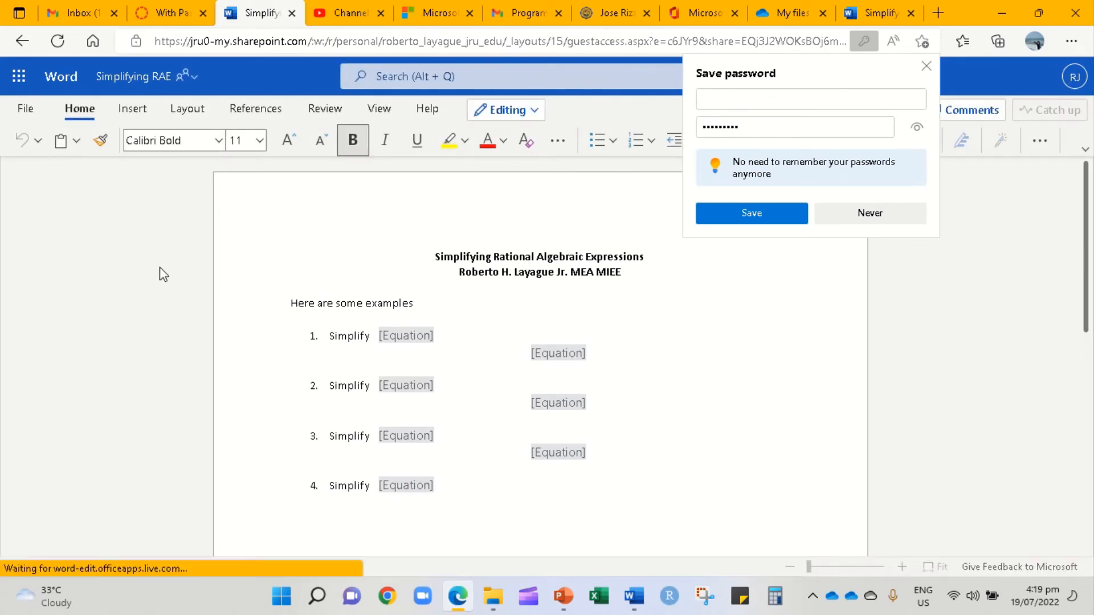
{"action": "left_click", "coordinate": [926, 70]}
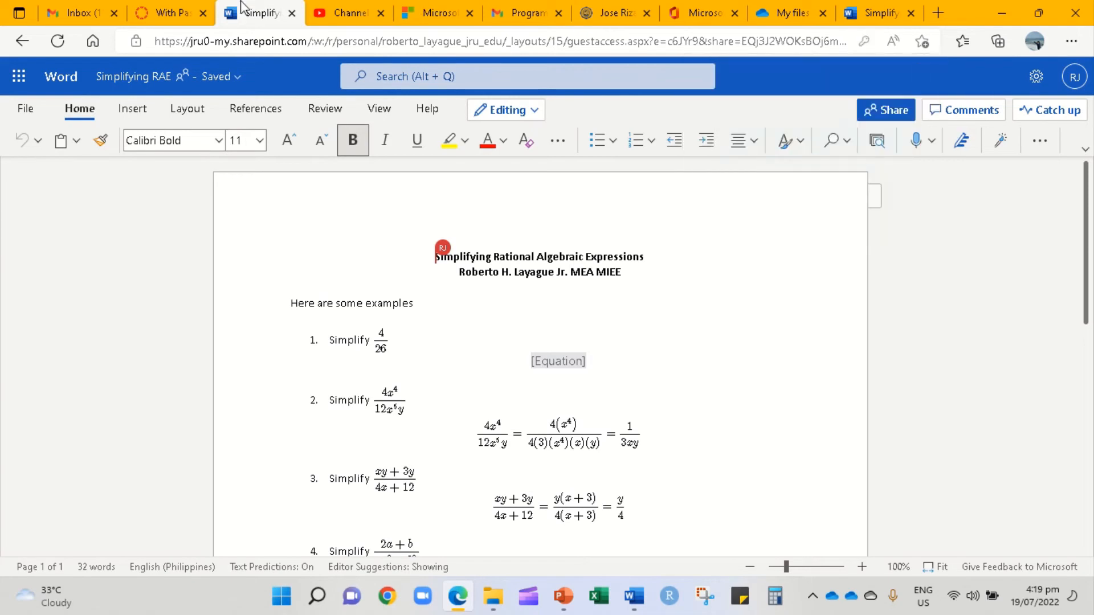
- Close both Simplifying RAE document tabs, after dismissing the link confirmation and checking File > Share options
{"action": "left_click", "coordinate": [292, 13]}
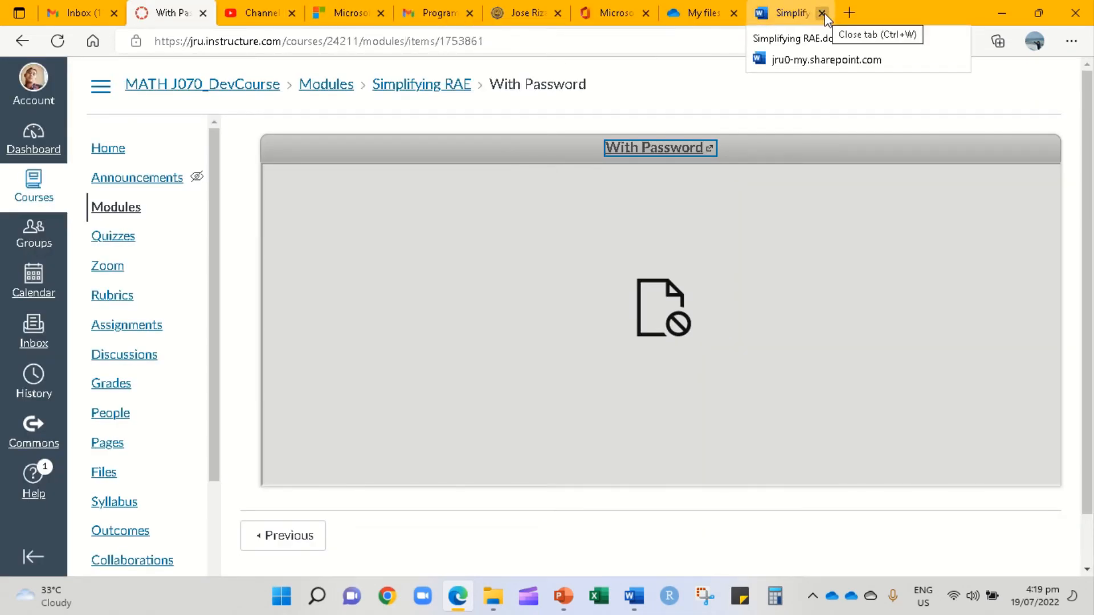
{"action": "left_click", "coordinate": [793, 19]}
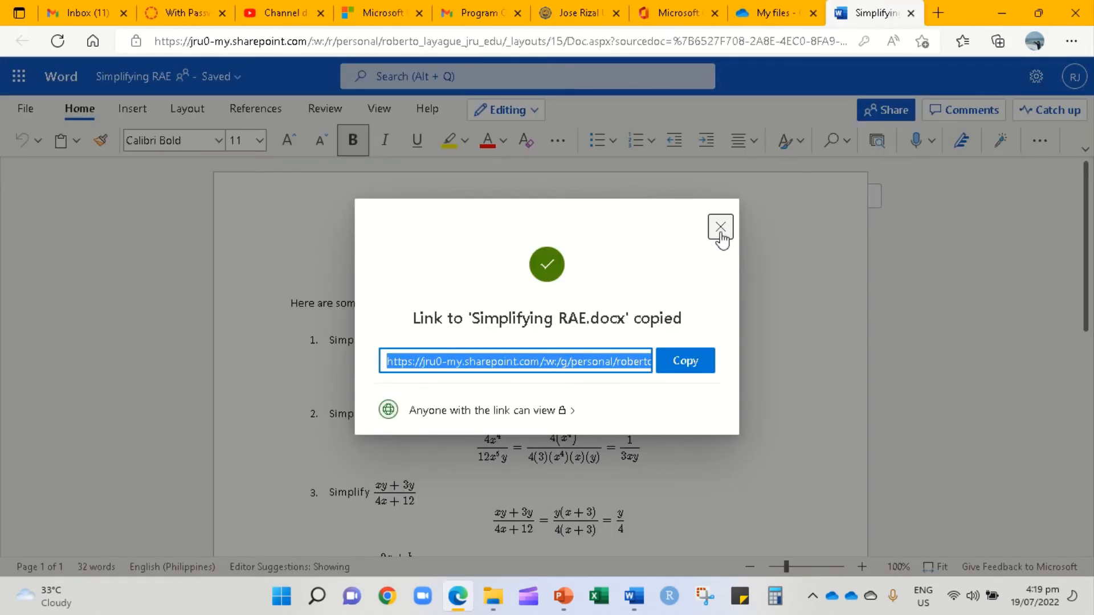
{"action": "left_click", "coordinate": [721, 227]}
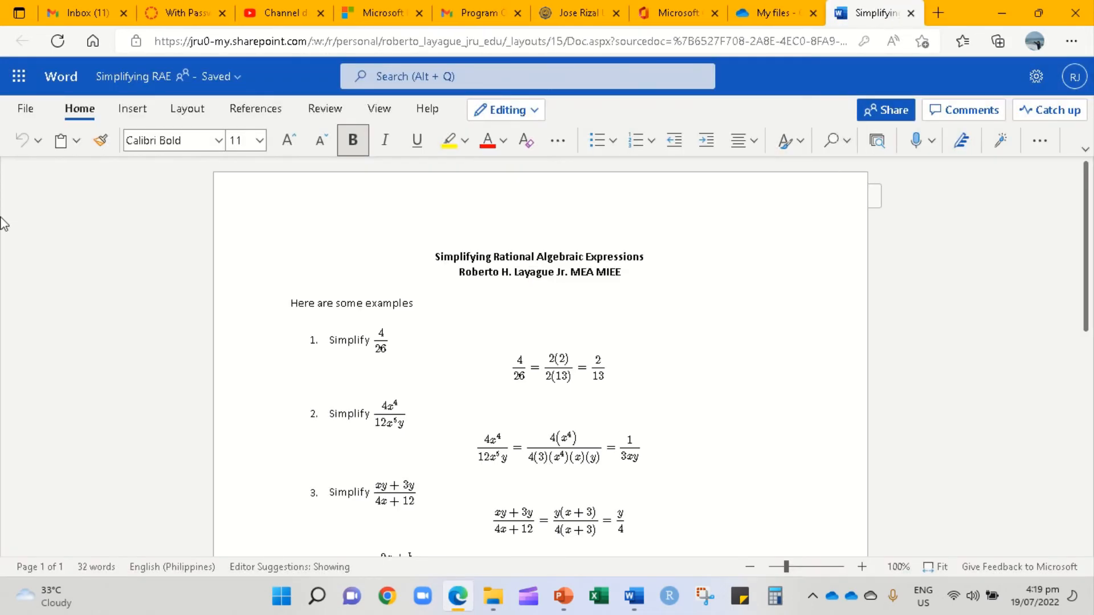
{"action": "left_click", "coordinate": [26, 109]}
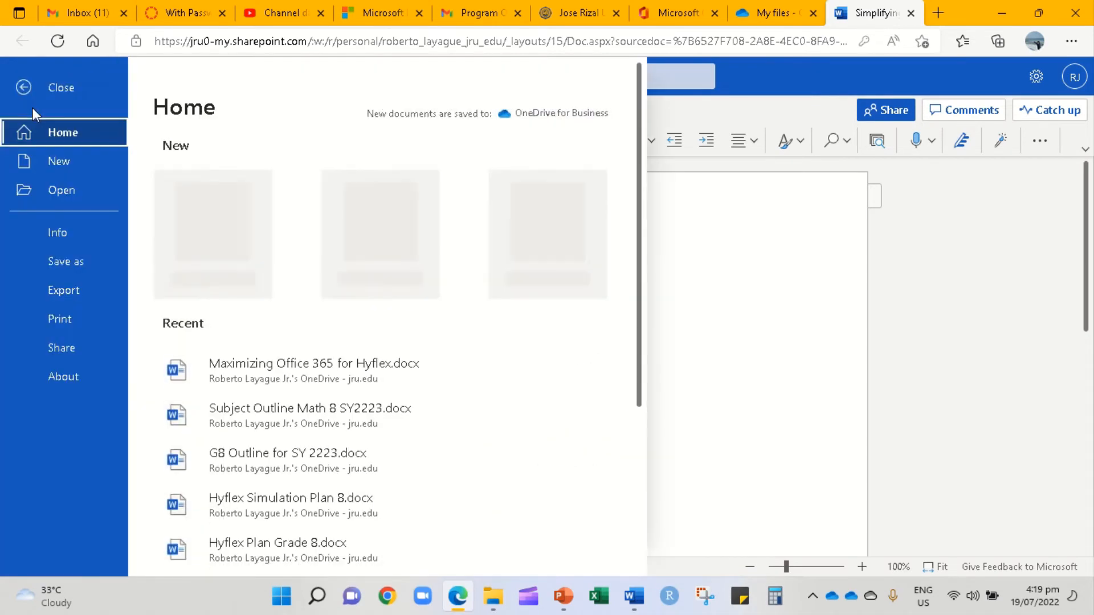
{"action": "left_click", "coordinate": [73, 345]}
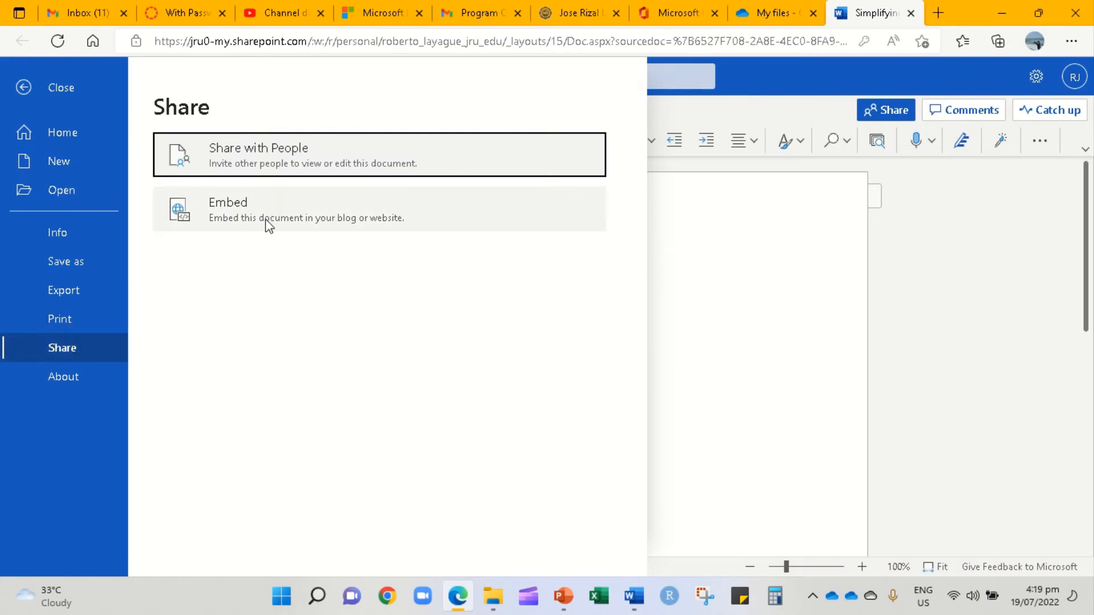
{"action": "left_click", "coordinate": [945, 255]}
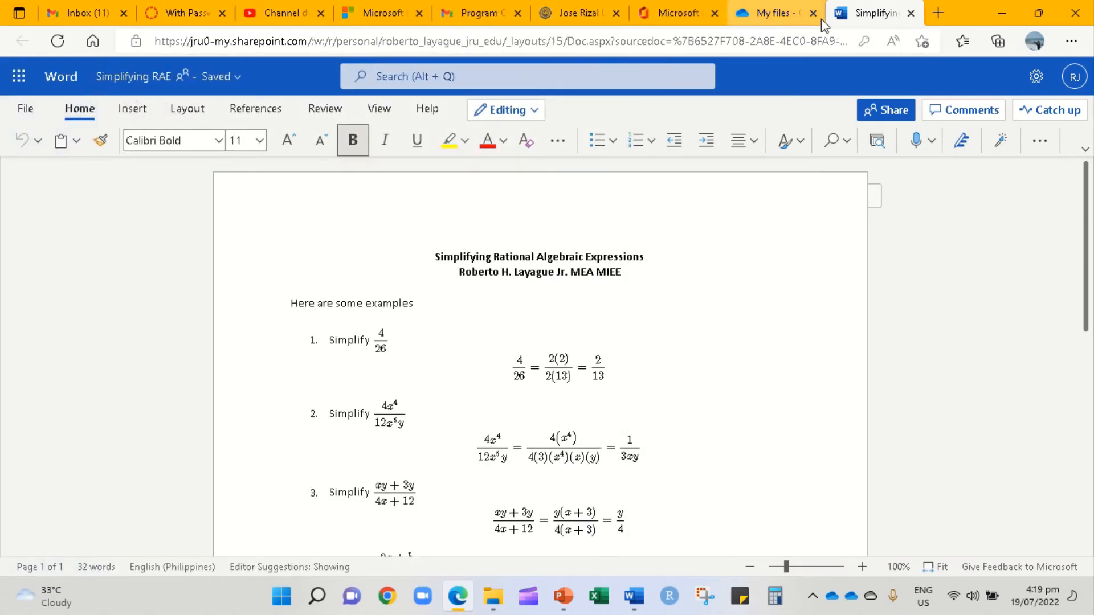
{"action": "left_click", "coordinate": [910, 13]}
- Scroll through the OneDrive My files list and check the signed-in account details
{"action": "scroll", "coordinate": [666, 346], "scroll_direction": "down", "scroll_amount": 10}
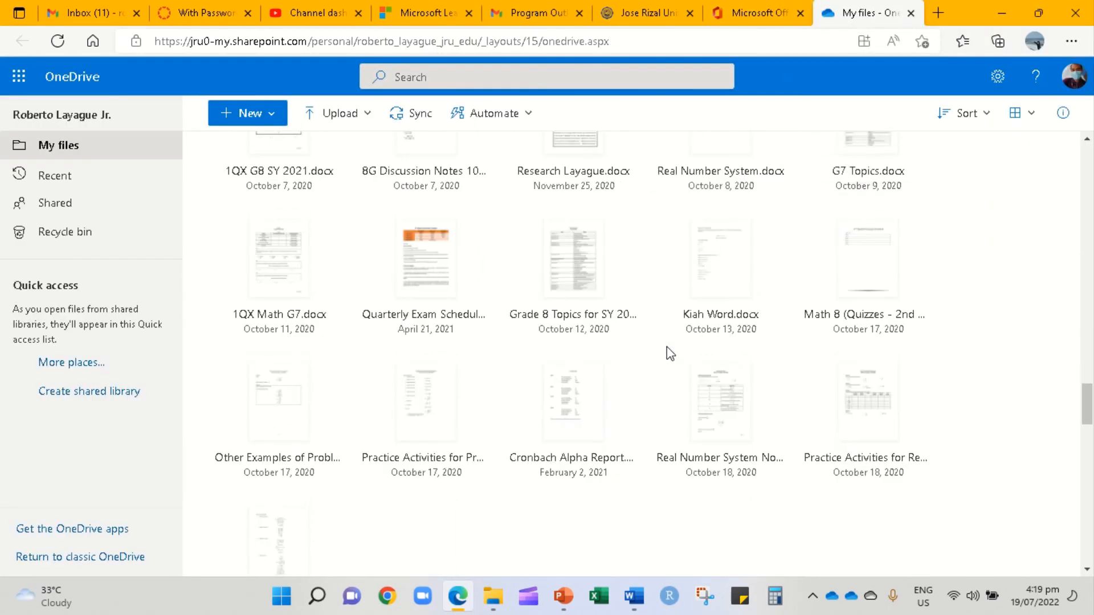
{"action": "scroll", "coordinate": [667, 347], "scroll_direction": "up", "scroll_amount": 10}
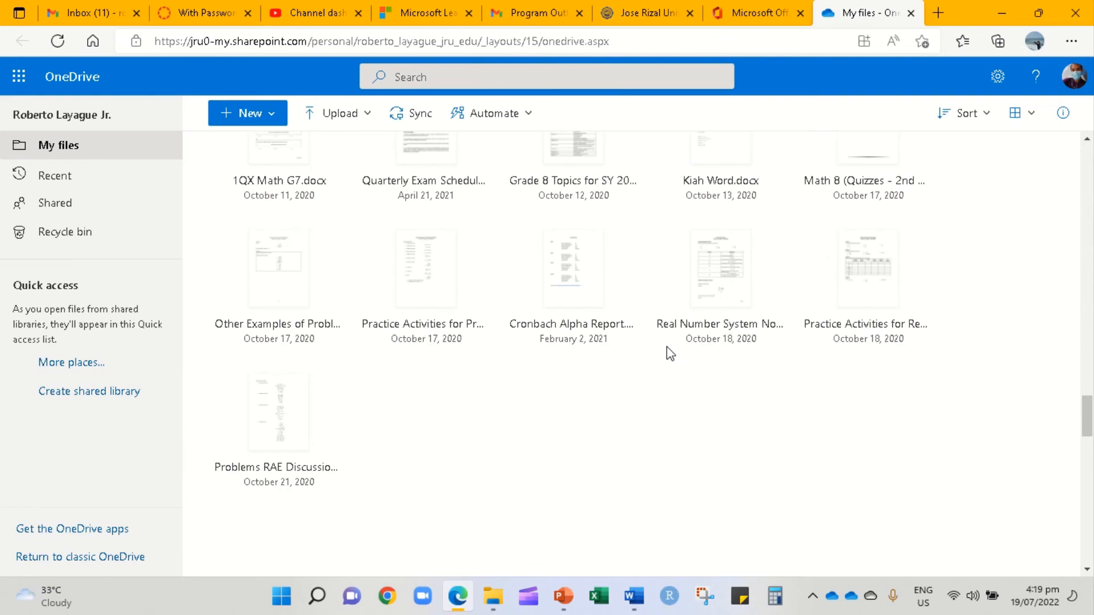
{"action": "scroll", "coordinate": [667, 346], "scroll_direction": "up", "scroll_amount": 10}
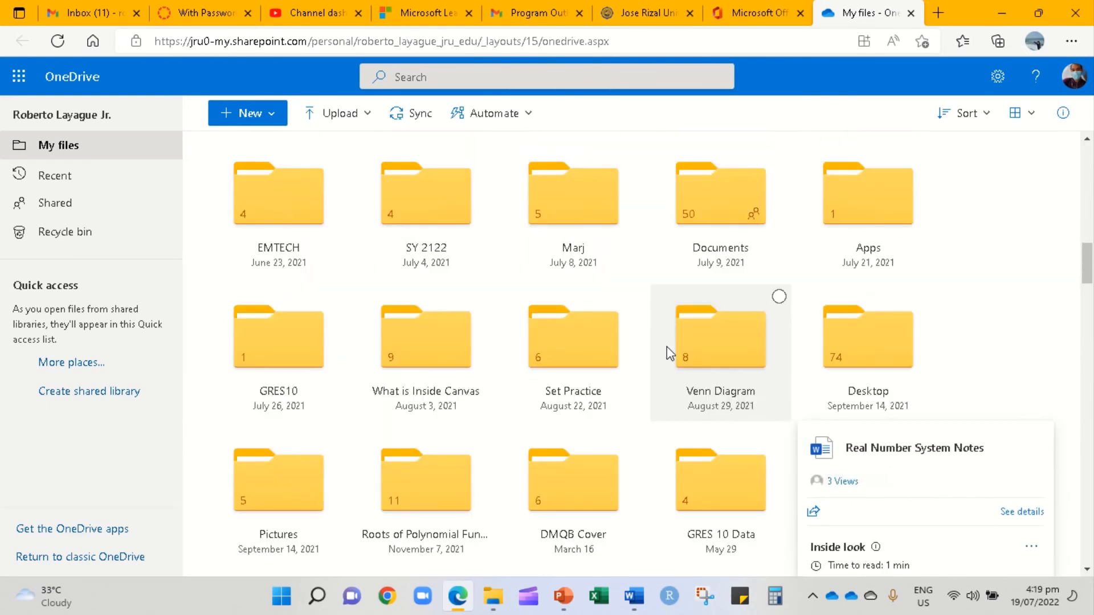
{"action": "scroll", "coordinate": [666, 346], "scroll_direction": "up", "scroll_amount": 5}
{"action": "scroll", "coordinate": [666, 346], "scroll_direction": "up", "scroll_amount": 10}
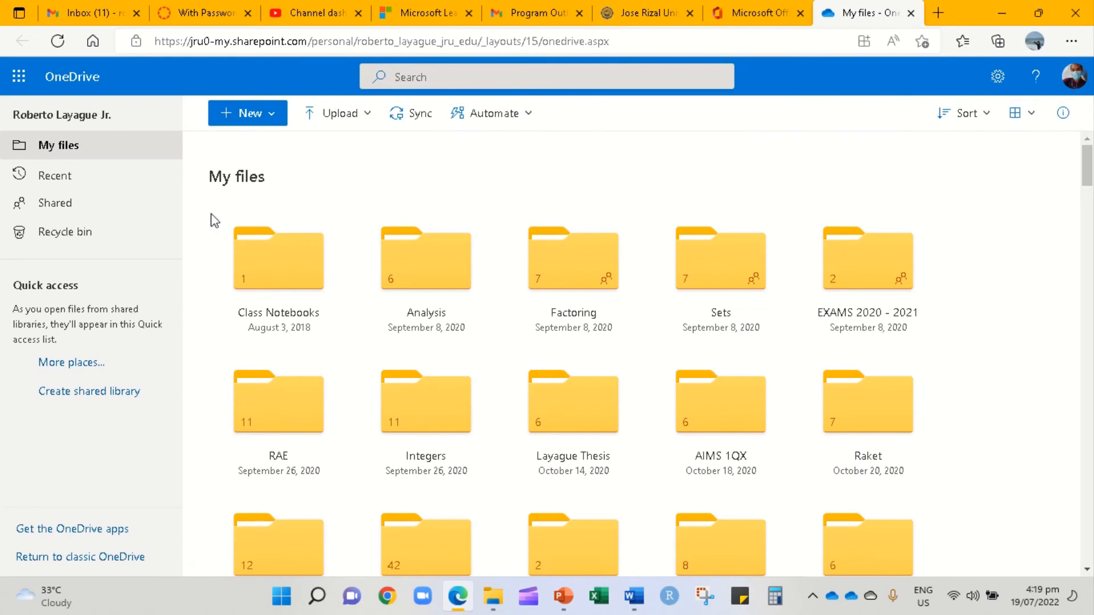
{"action": "left_click", "coordinate": [1063, 90]}
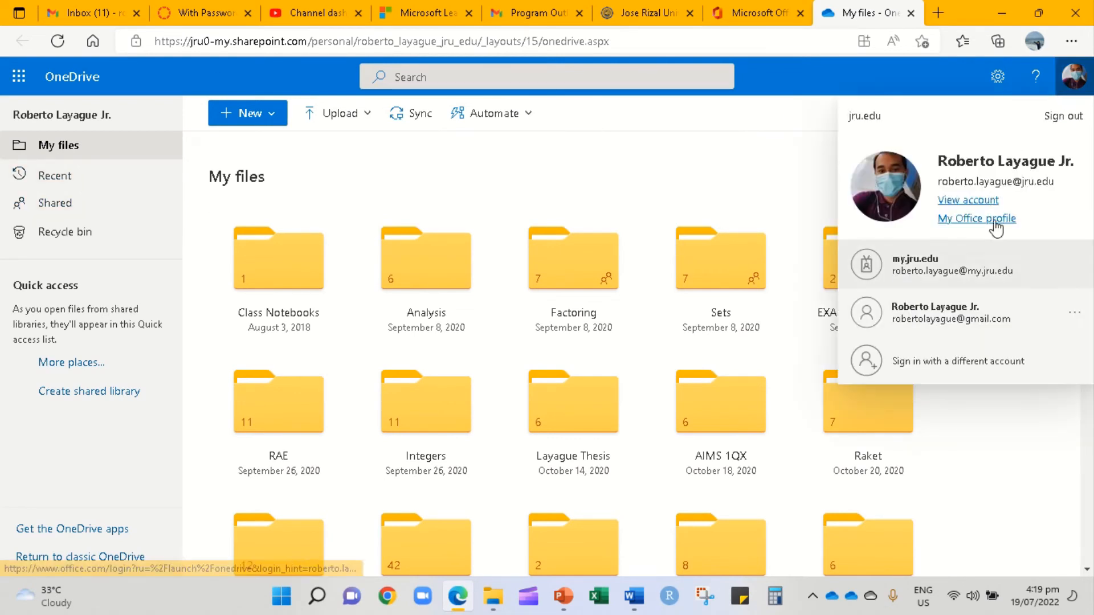
{"action": "left_click", "coordinate": [979, 463]}
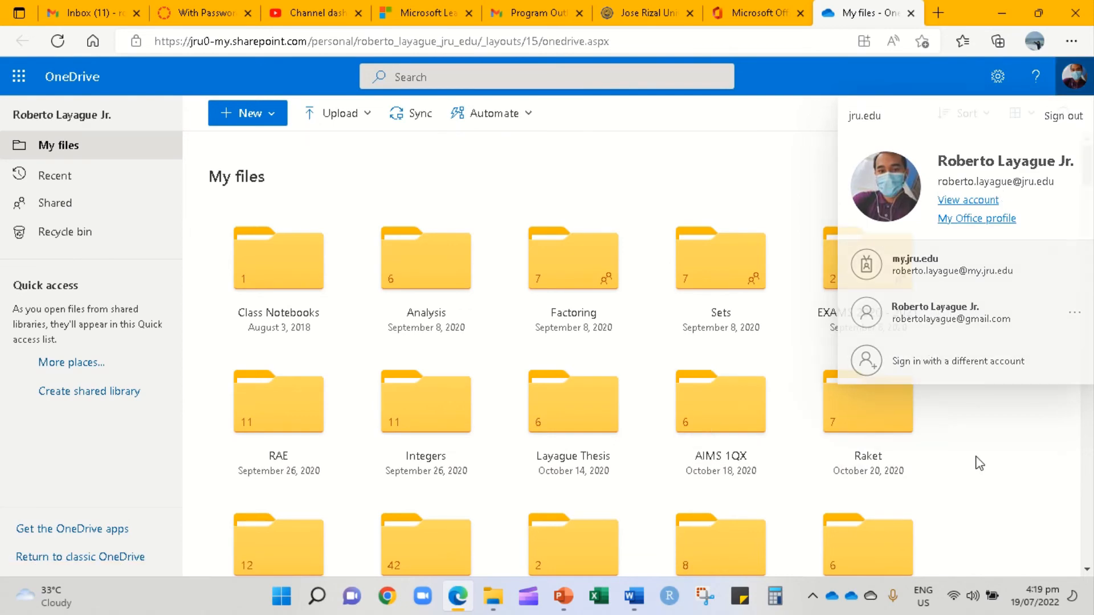
{"action": "scroll", "coordinate": [466, 360], "scroll_direction": "down", "scroll_amount": 20}
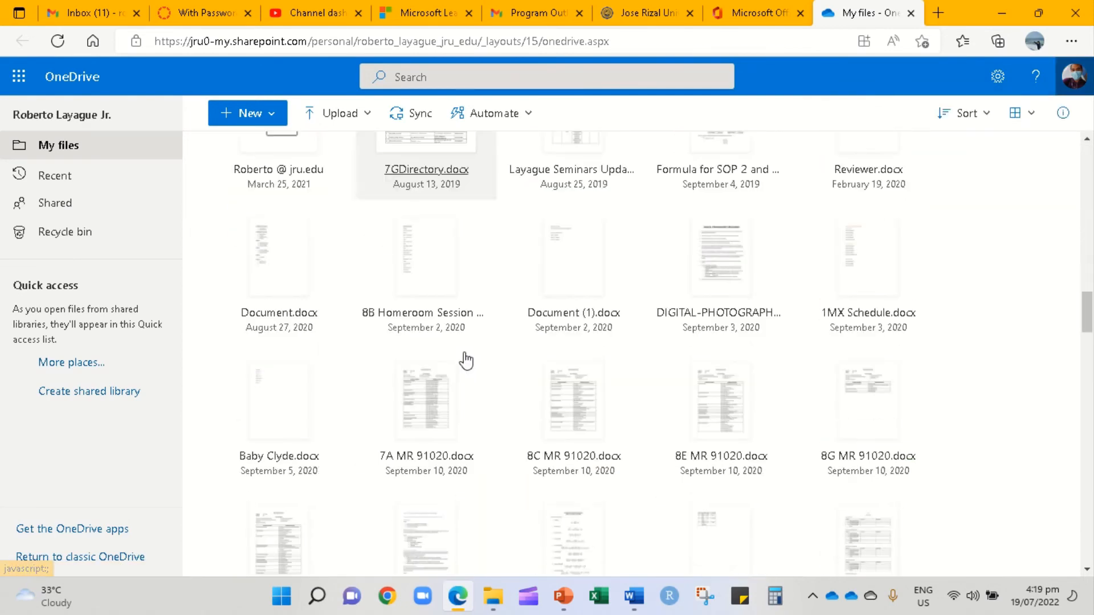
{"action": "scroll", "coordinate": [466, 360], "scroll_direction": "down", "scroll_amount": 5}
{"action": "scroll", "coordinate": [466, 360], "scroll_direction": "up", "scroll_amount": 10}
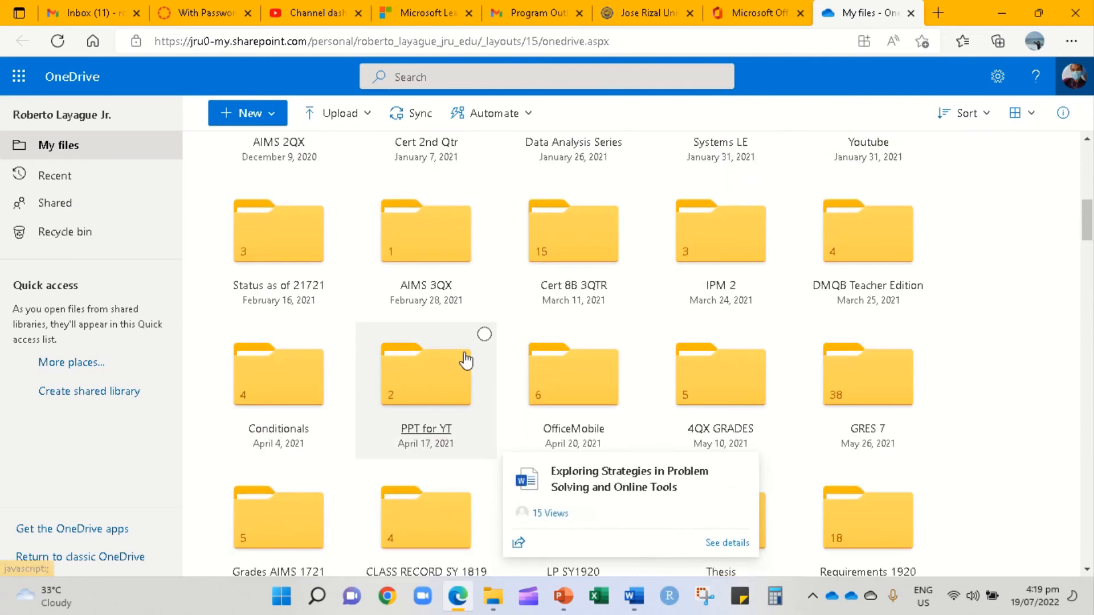
{"action": "scroll", "coordinate": [466, 360], "scroll_direction": "up", "scroll_amount": 10}
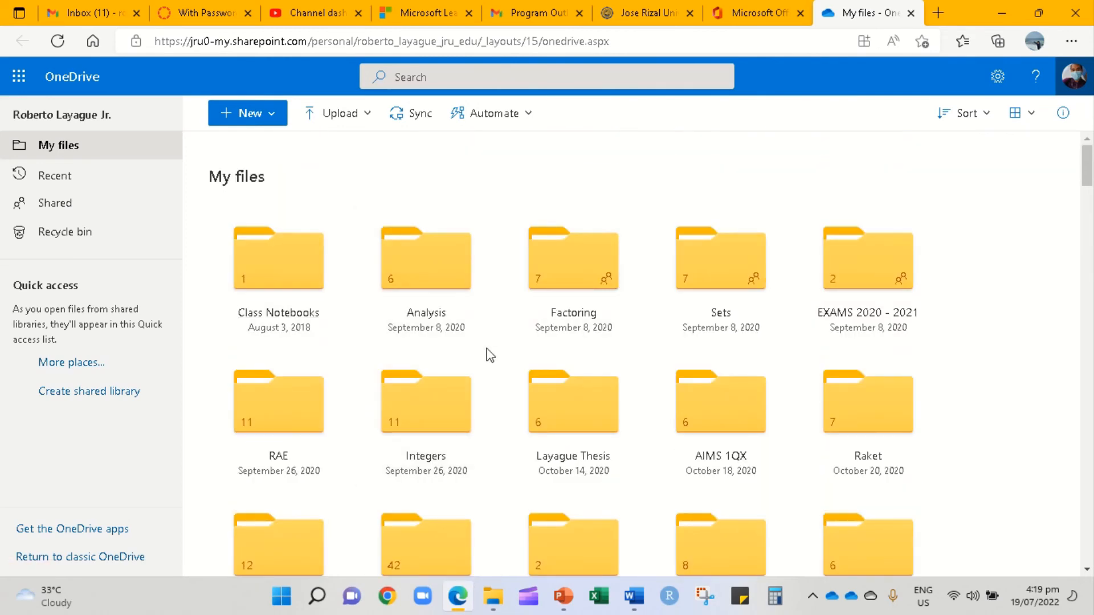
{"action": "scroll", "coordinate": [695, 310], "scroll_direction": "down", "scroll_amount": 1}
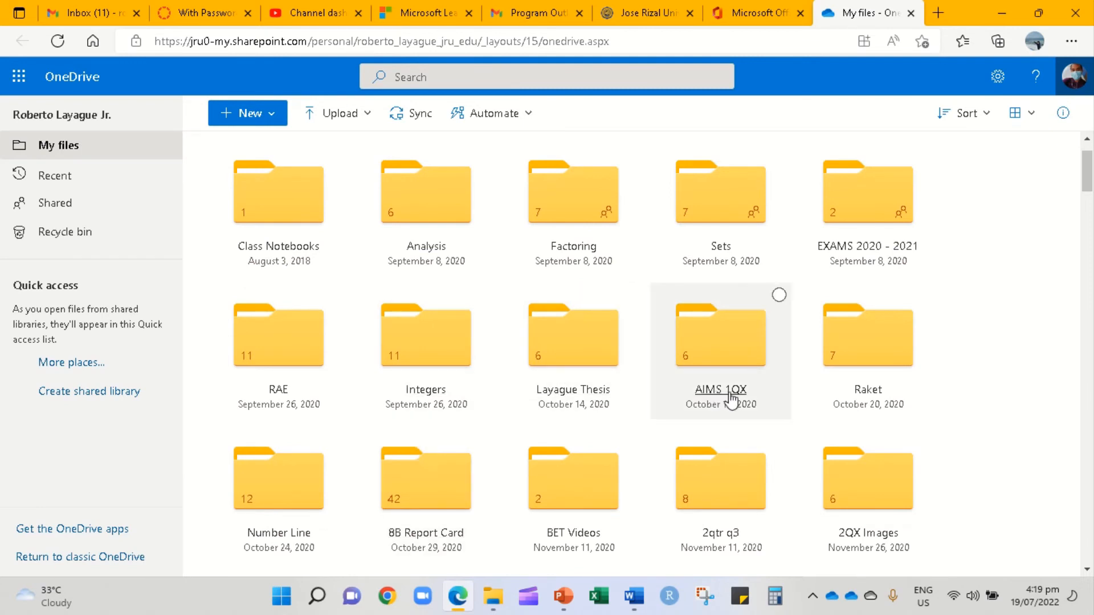
{"action": "scroll", "coordinate": [712, 394], "scroll_direction": "down", "scroll_amount": 2}
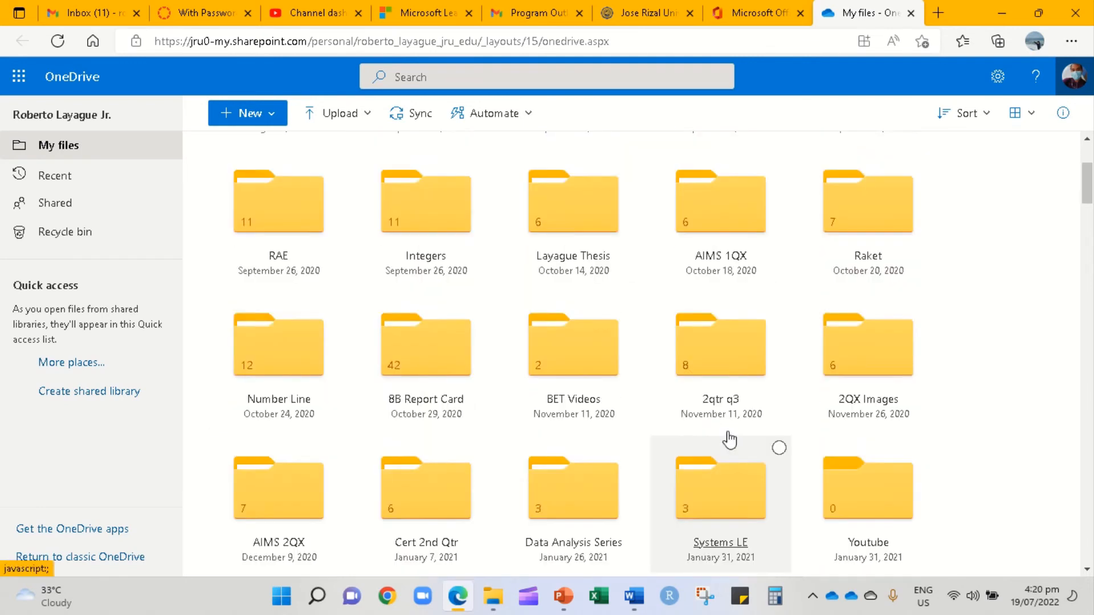
{"action": "scroll", "coordinate": [718, 430], "scroll_direction": "up", "scroll_amount": 3}
- Open the Factoring folder and its How to Factor.pptx presentation
{"action": "left_click", "coordinate": [573, 296]}
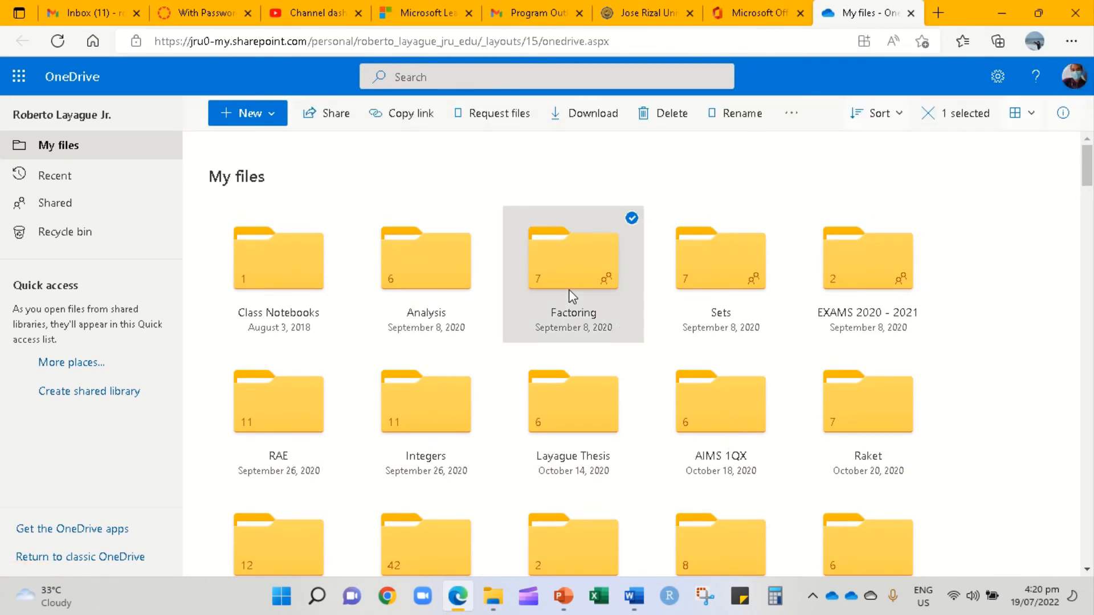
{"action": "double_click", "coordinate": [571, 296]}
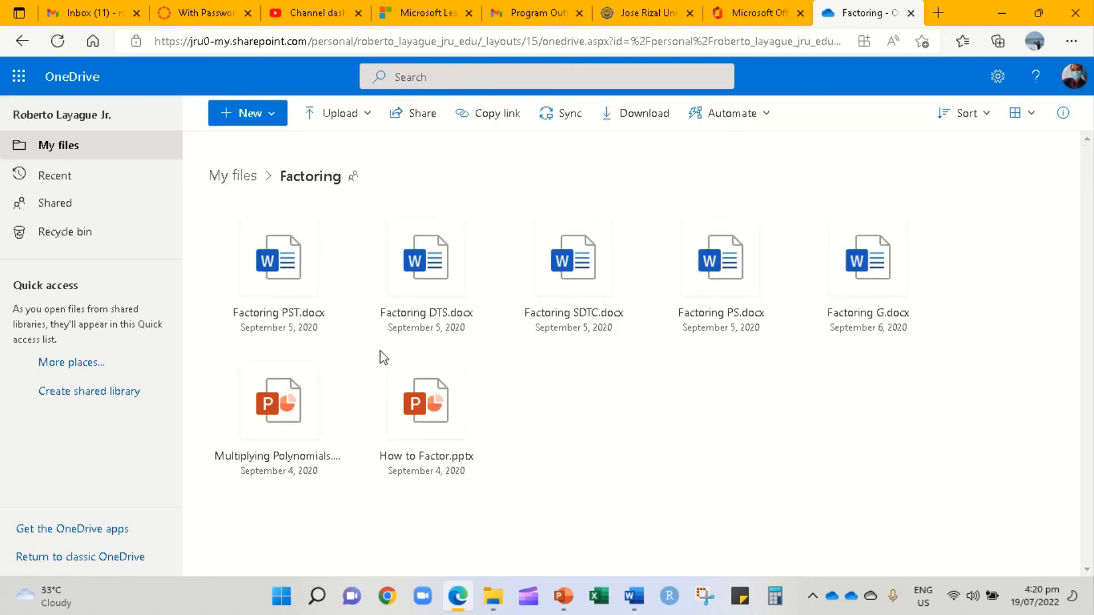
{"action": "mouse_move", "coordinate": [414, 430]}
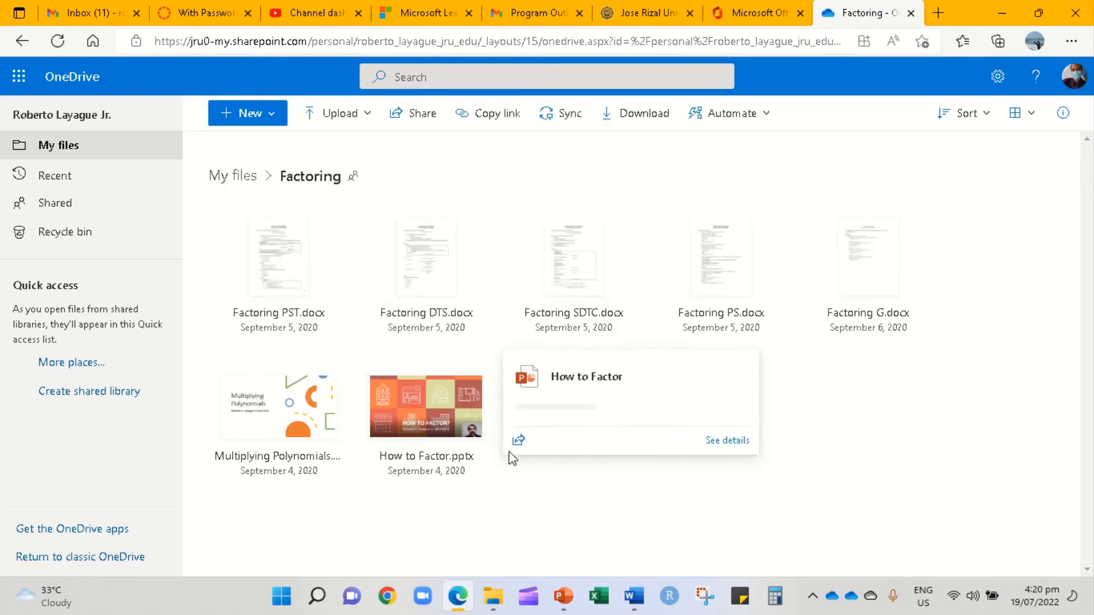
{"action": "left_click", "coordinate": [415, 426]}
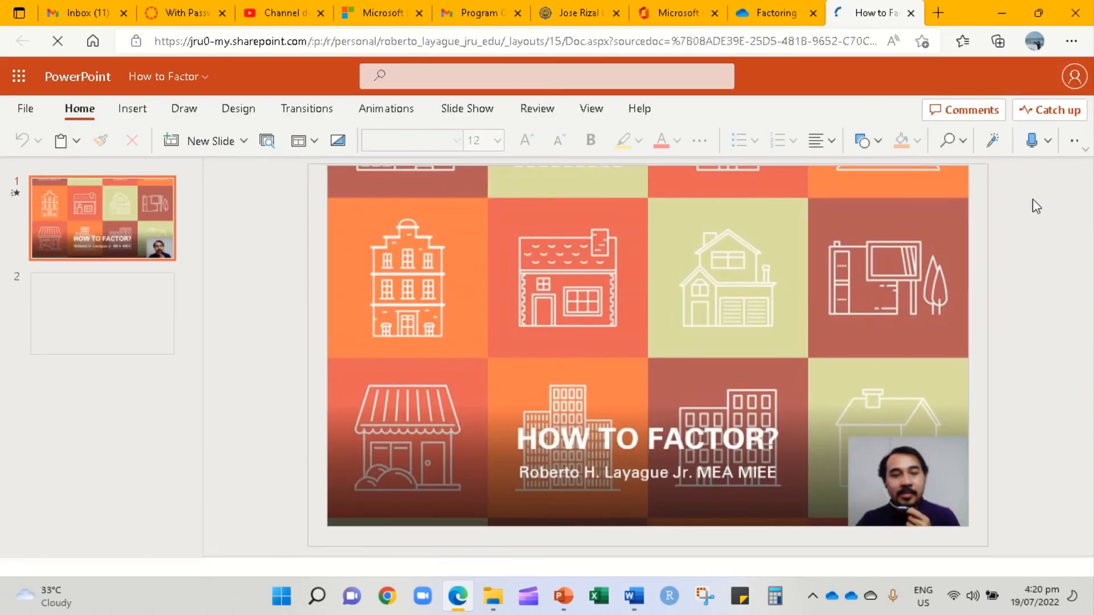
- Copy the How to Factor.pptx embed code (476×288 px), then go back to Canvas's With Password tab
{"action": "left_click", "coordinate": [22, 110]}
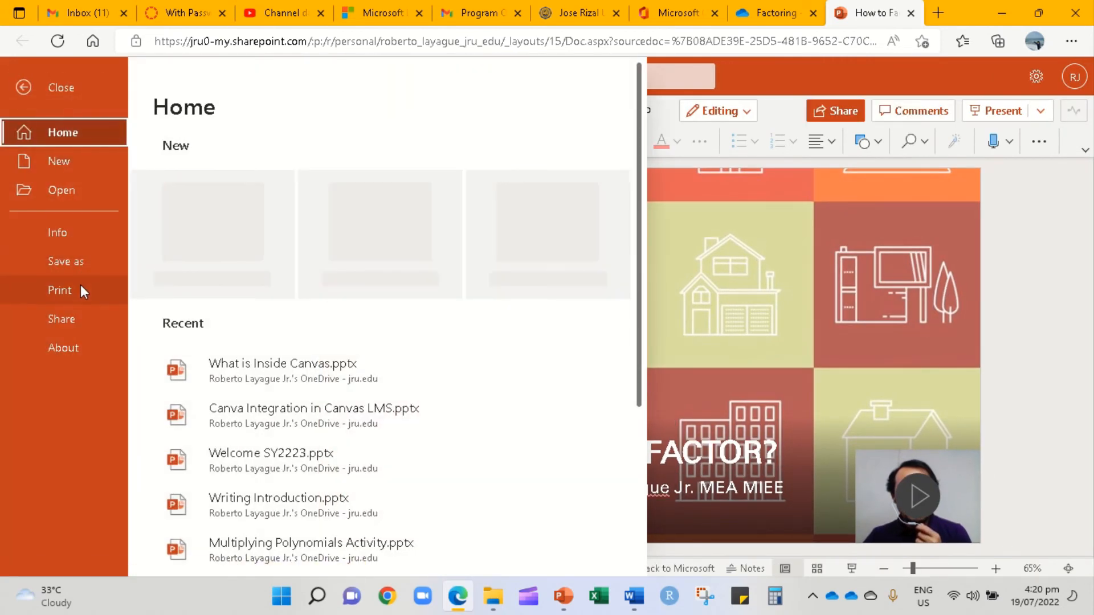
{"action": "left_click", "coordinate": [87, 317]}
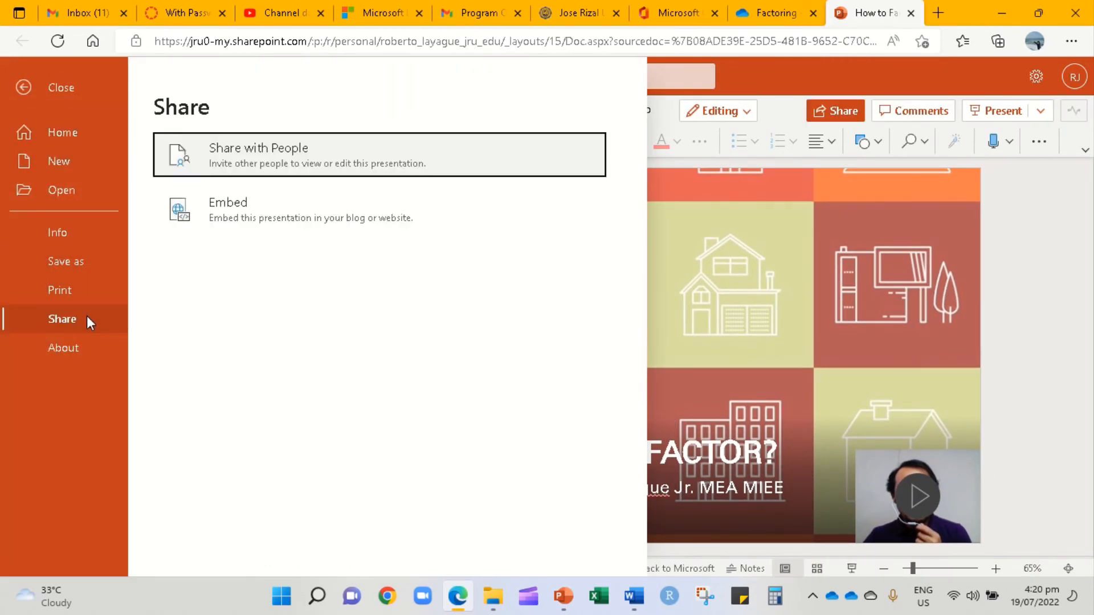
{"action": "left_click", "coordinate": [223, 208]}
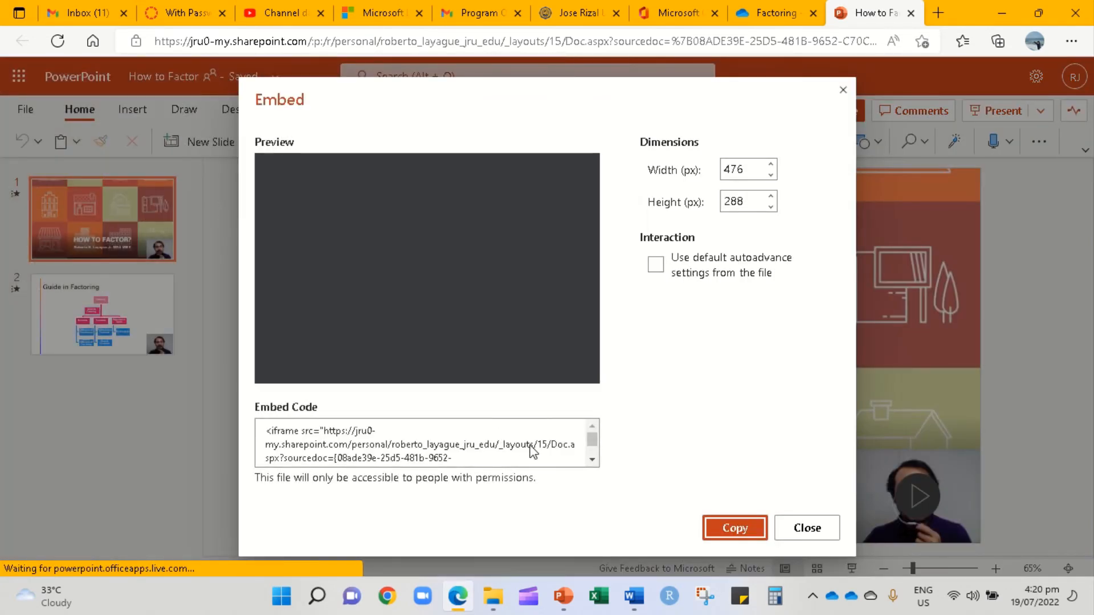
{"action": "left_click", "coordinate": [495, 452]}
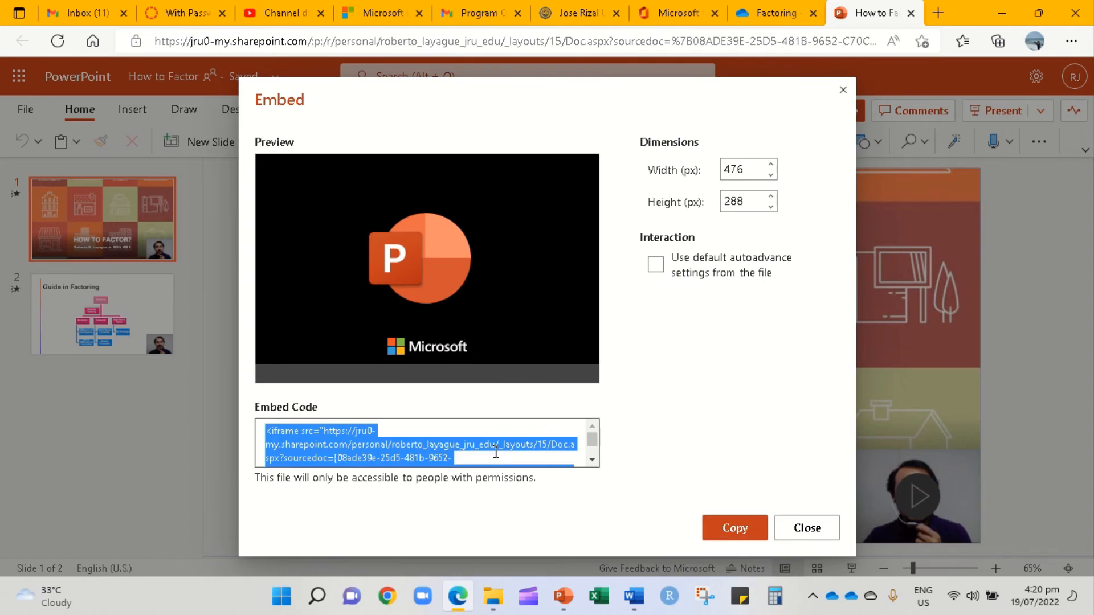
{"action": "left_click", "coordinate": [739, 529]}
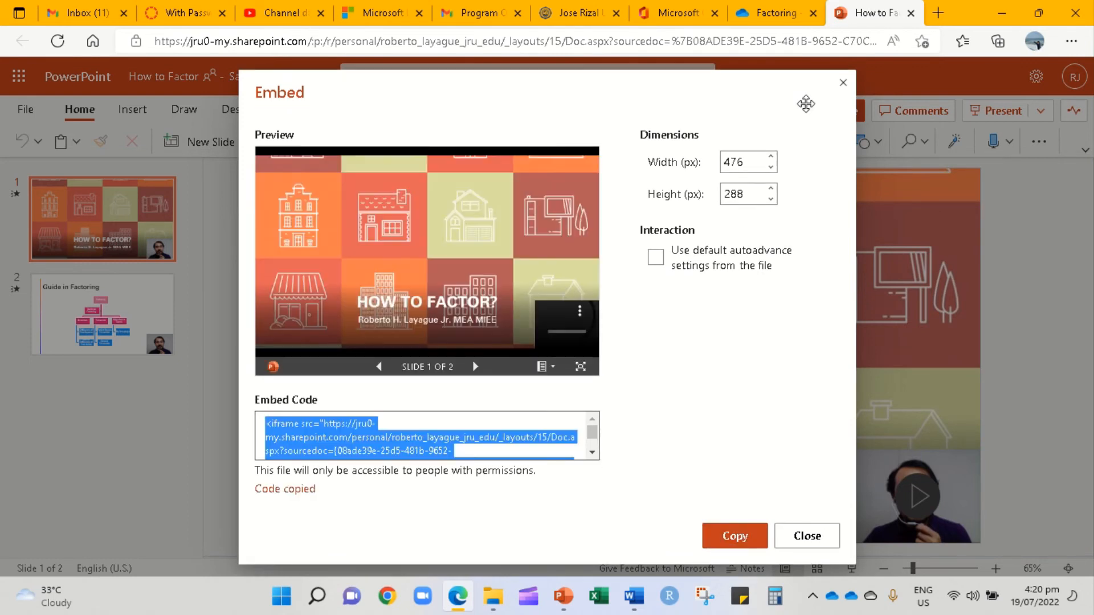
{"action": "left_click", "coordinate": [159, 8]}
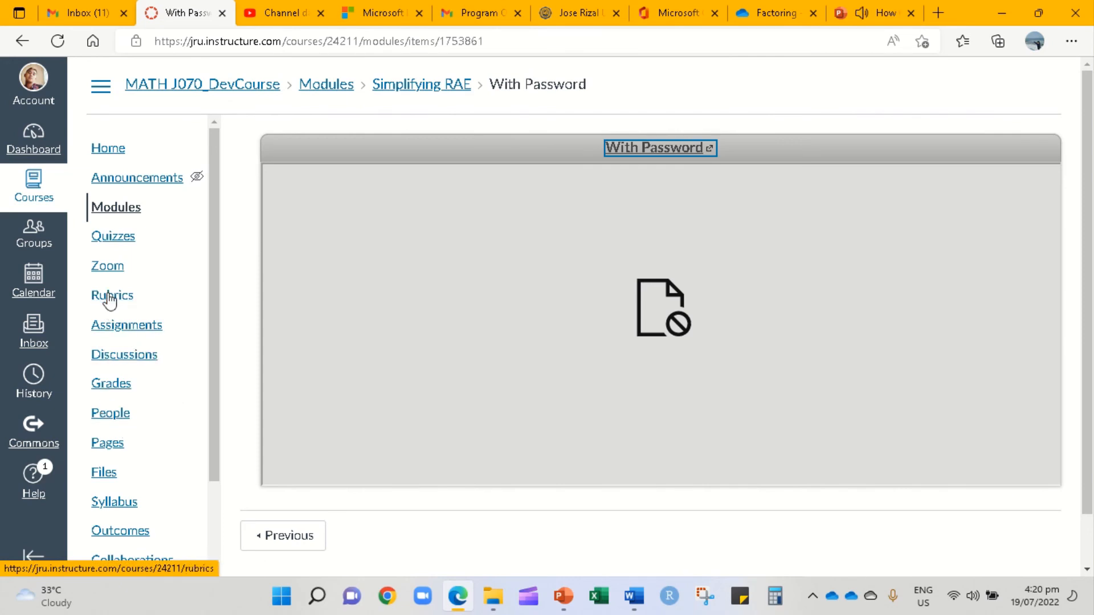
- Create and publish the 'Embedding PowerPoint' page with the How to Factor embed code pasted into its HTML
{"action": "left_click", "coordinate": [112, 445]}
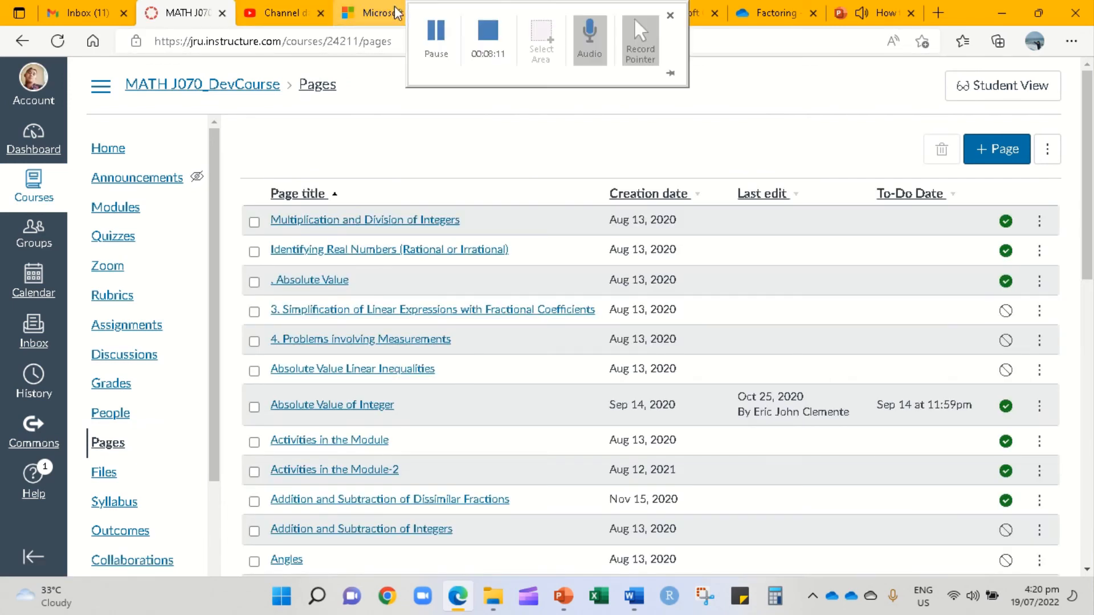
{"action": "left_click", "coordinate": [984, 148]}
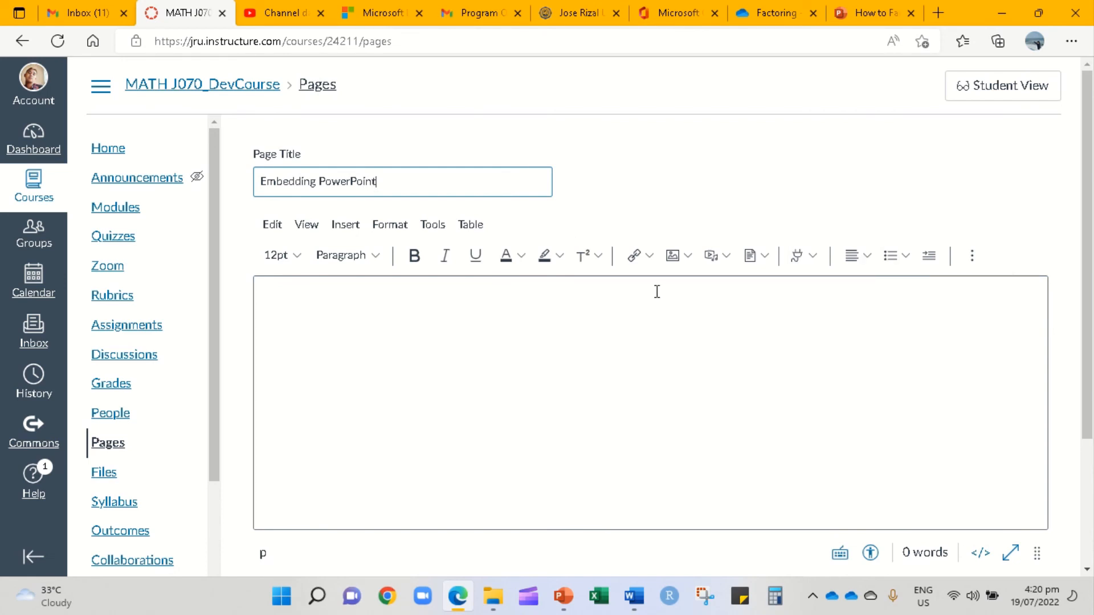
{"action": "left_click", "coordinate": [979, 553]}
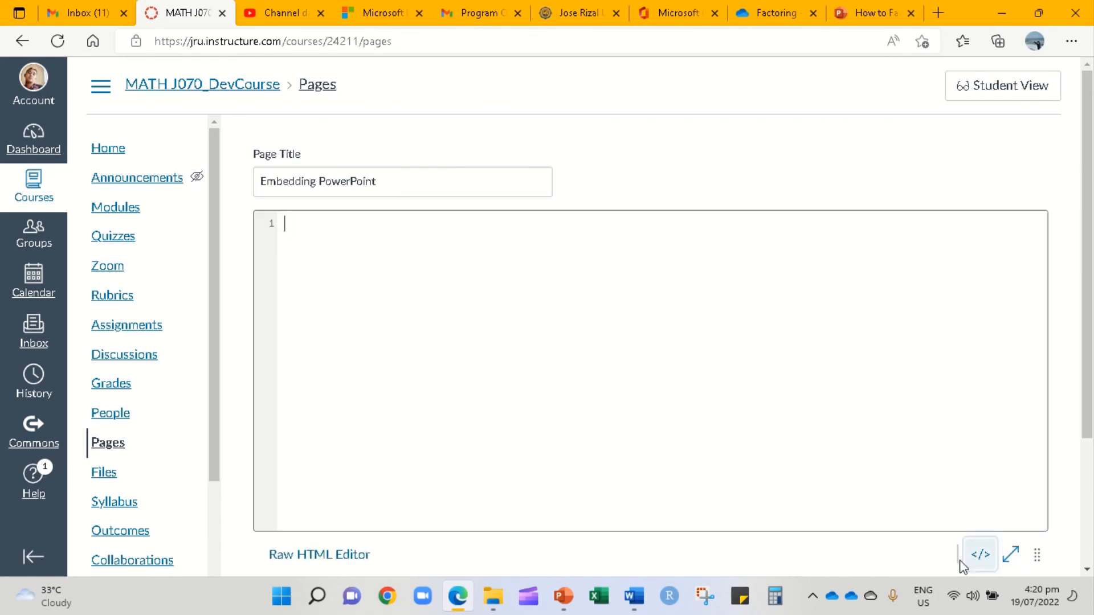
{"action": "left_click", "coordinate": [980, 554]}
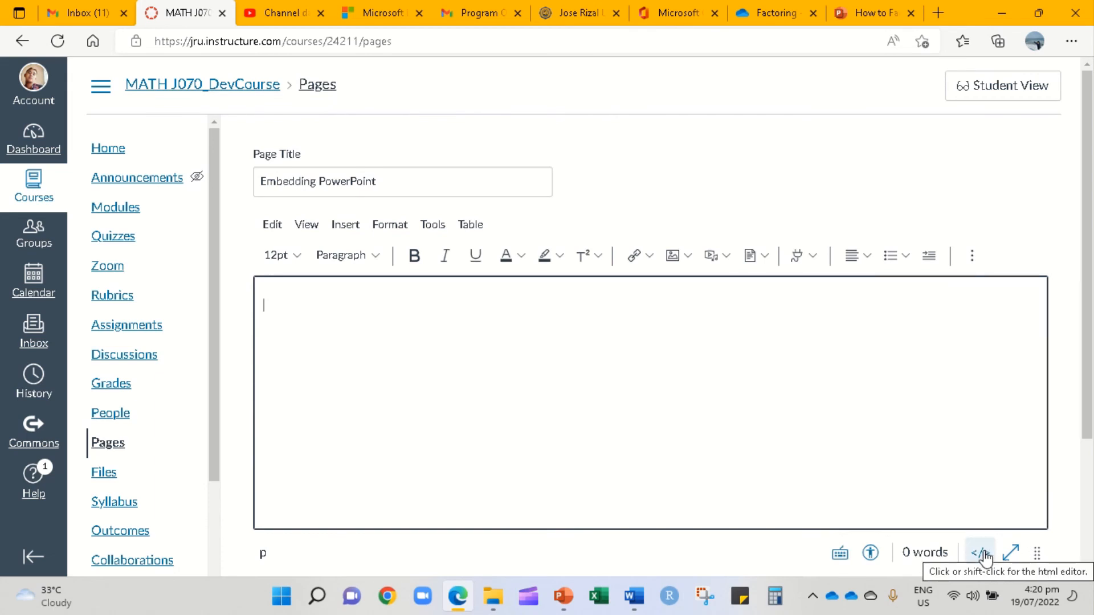
{"action": "left_click", "coordinate": [981, 554]}
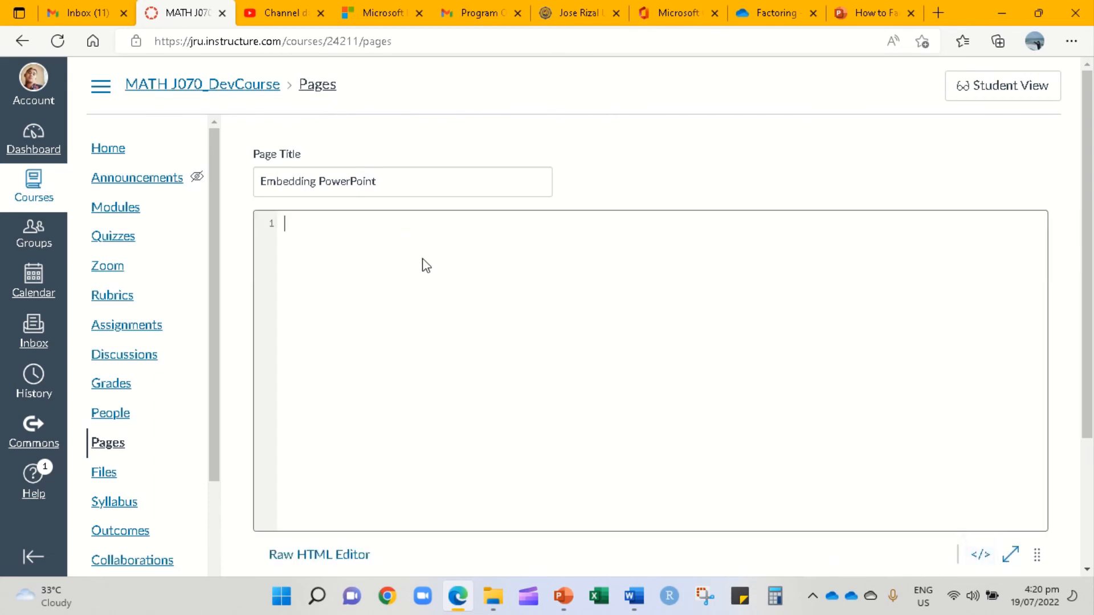
{"action": "type", "text": "<iframe src=\"https://jru0-my.sharepoint.com/personal/roberto_layague_jru_edu/_layouts/15/Doc.aspx?sourcedoc={08ade39e-25d5-481b-9652-c70c24790b6d}&amp;action=embedview&amp;wdAr=1.7777777777777777\" width=\"476px\" height=\"288px\" frameborder=\"0\">This is an embedded <a target=\"_blank\" href=\"https://office.com\">Microsoft Office</a> presentation, powered by <a target=\"_blank\" href=\"https://office.com/webapps\">Office</a>.</iframe>"}
{"action": "scroll", "coordinate": [739, 484], "scroll_direction": "down", "scroll_amount": 3}
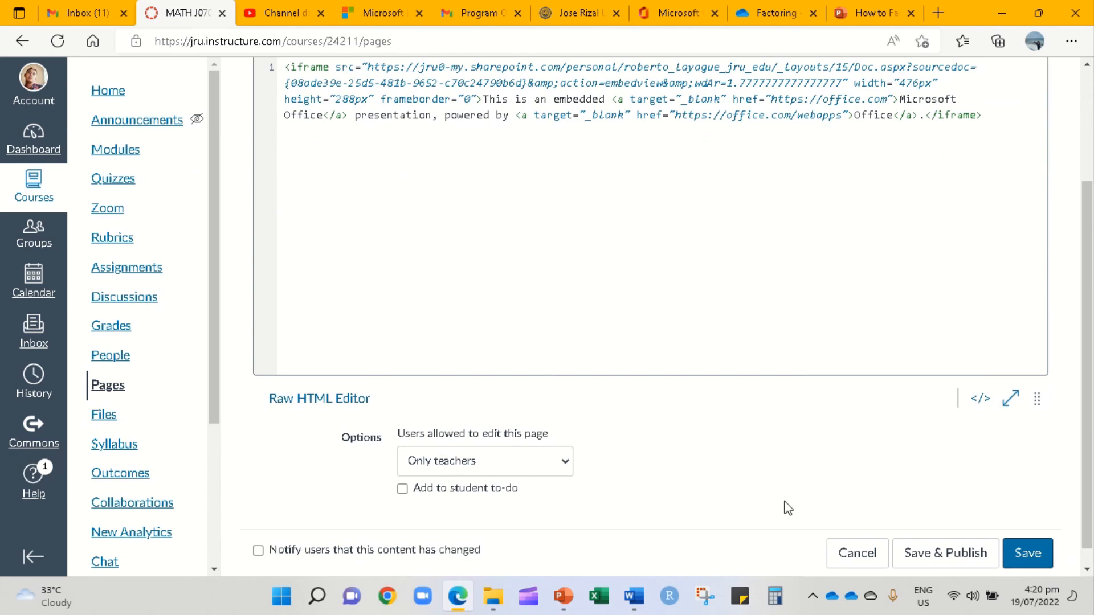
{"action": "left_click", "coordinate": [945, 553]}
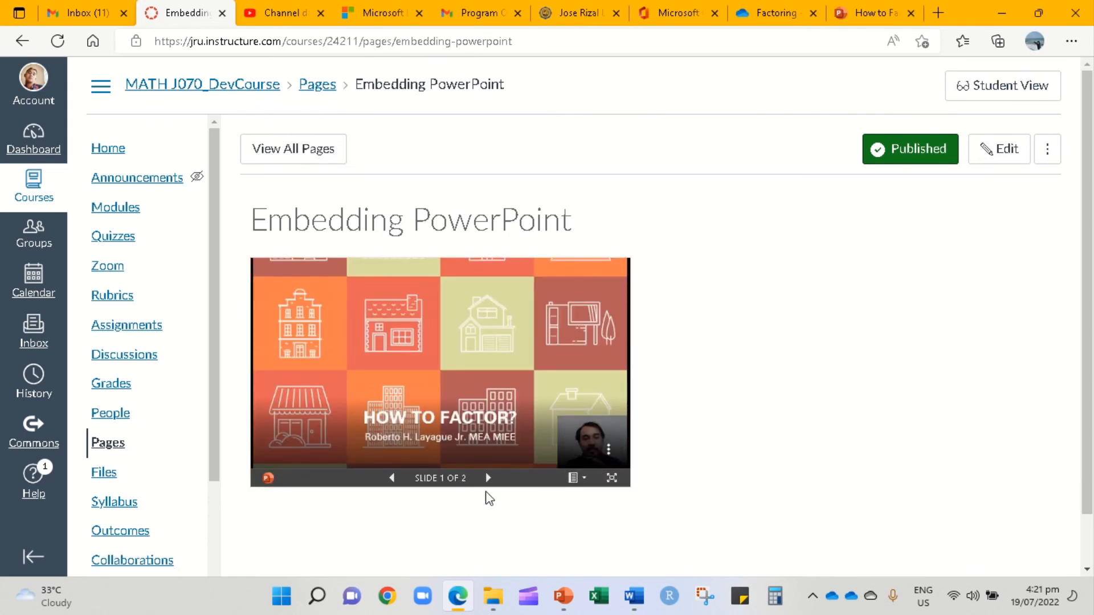
- Advance the embedded slideshow to slide 2, go back to slide 1, then return to the course home page
{"action": "left_click", "coordinate": [489, 477]}
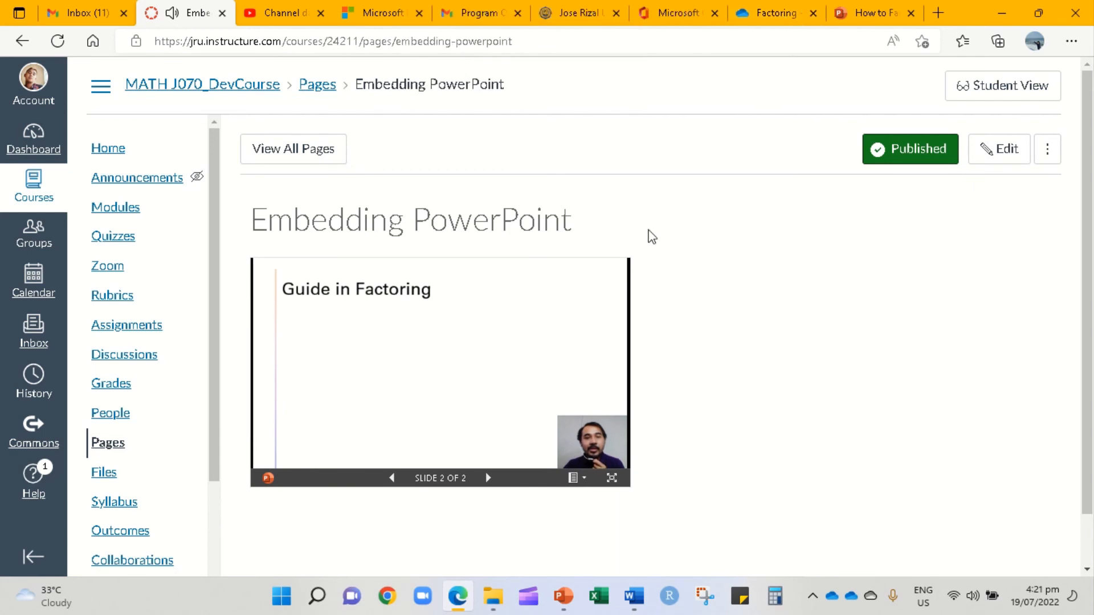
{"action": "left_click", "coordinate": [391, 478]}
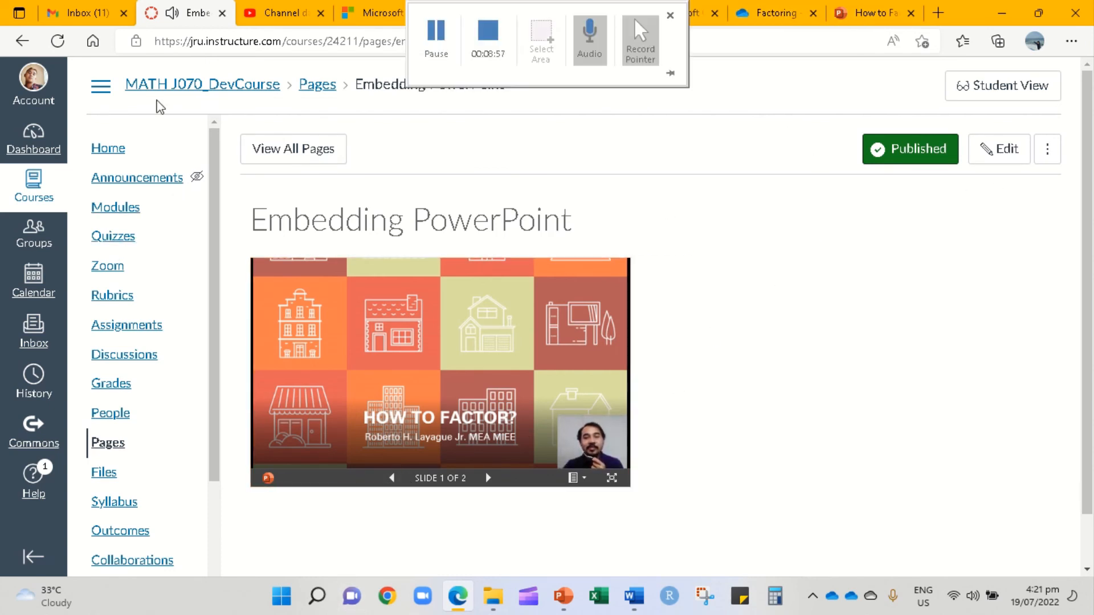
{"action": "left_click", "coordinate": [94, 149]}
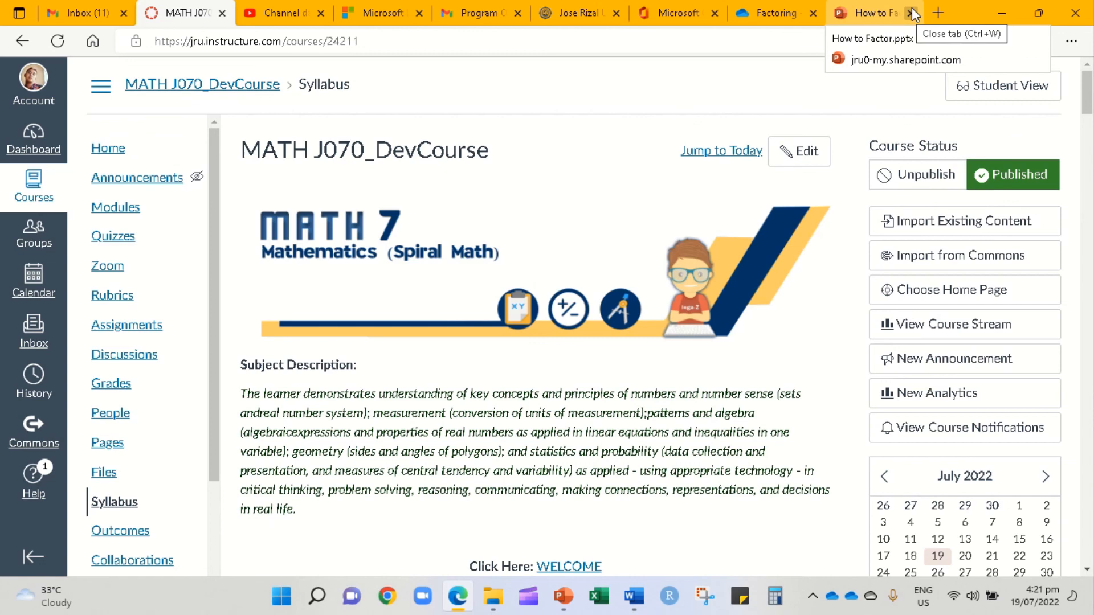
- Switch to the OneDrive Factoring folder tab and stop the screen recording
{"action": "left_click", "coordinate": [762, 14]}
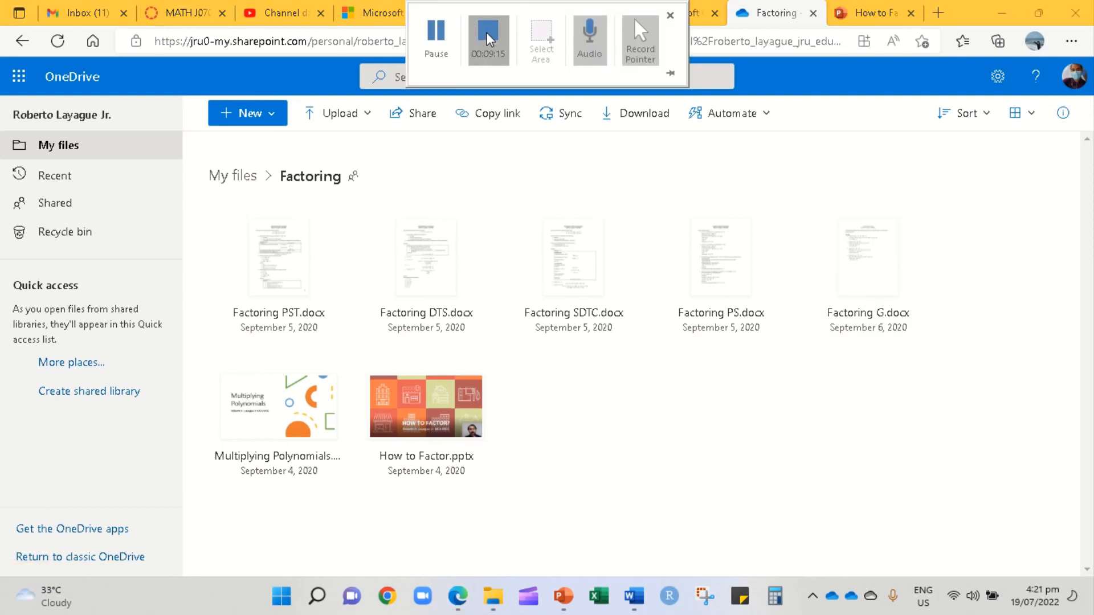
{"action": "left_click", "coordinate": [488, 34]}
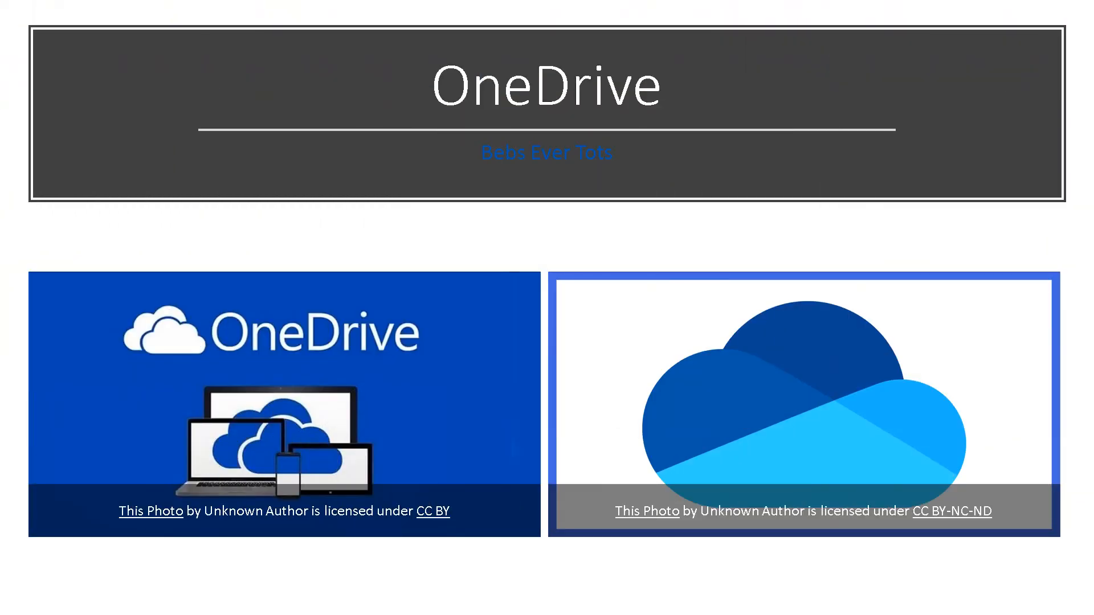